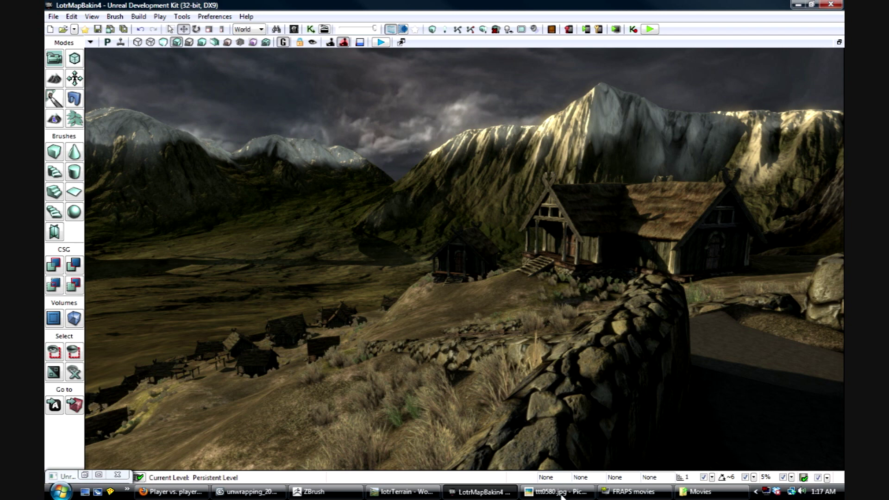
# - View the reference image ttt0580.jpg in Picasa Photo Viewer and return to the LotrMapBakin4 village scene
pyautogui.click(561, 494)
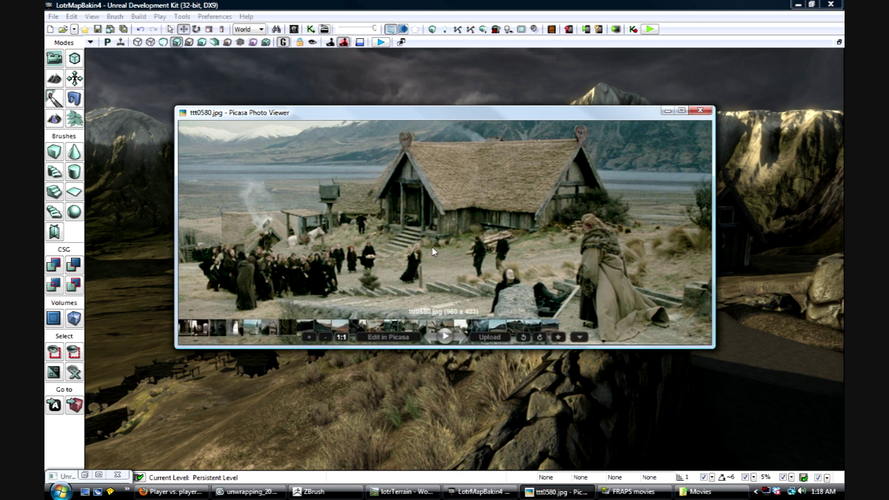
pyautogui.click(511, 5)
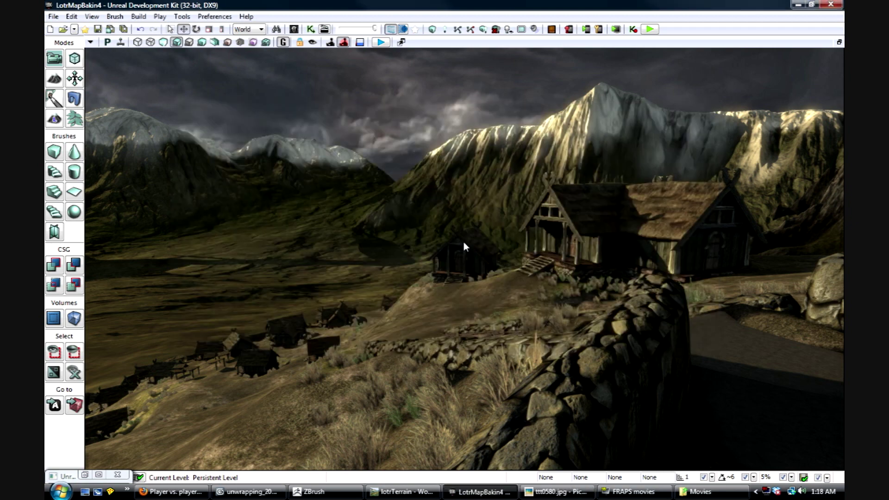
pyautogui.moveTo(465, 246); pyautogui.dragTo(437, 238, button='right')
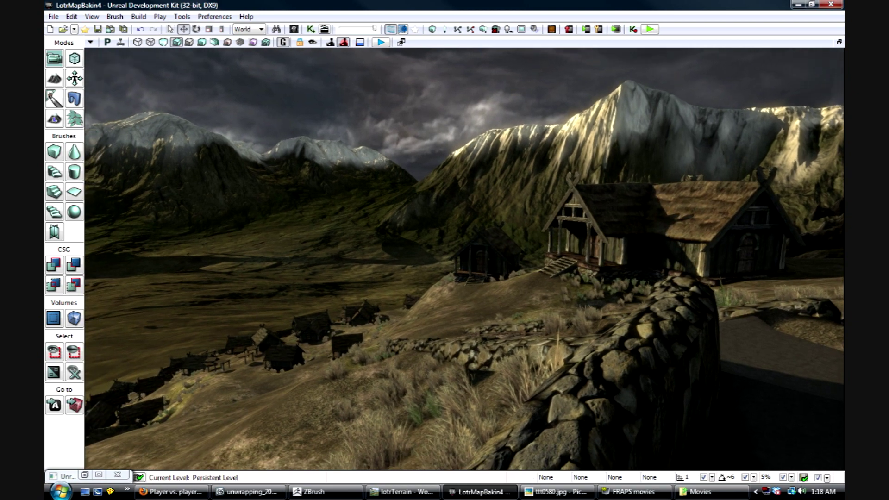
# - Switch to Firefox, load the devination website and open the Polycount thread "How to make terrains for games"
pyautogui.click(316, 494)
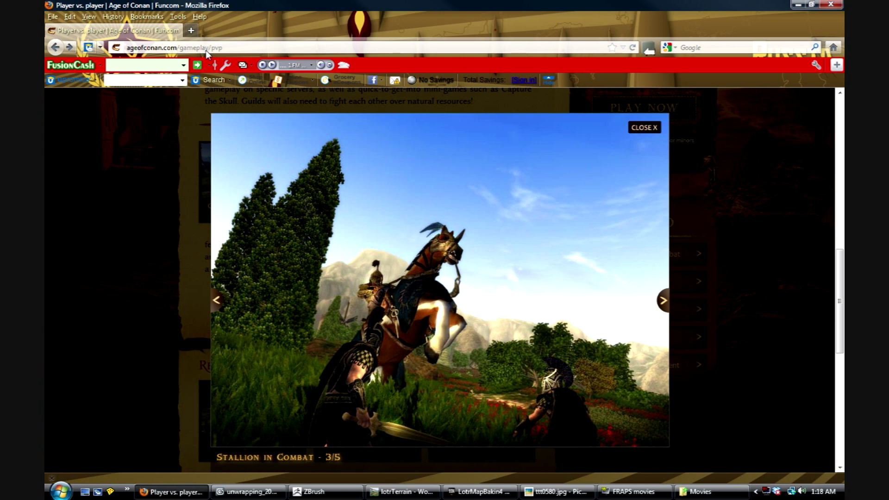
pyautogui.click(242, 47)
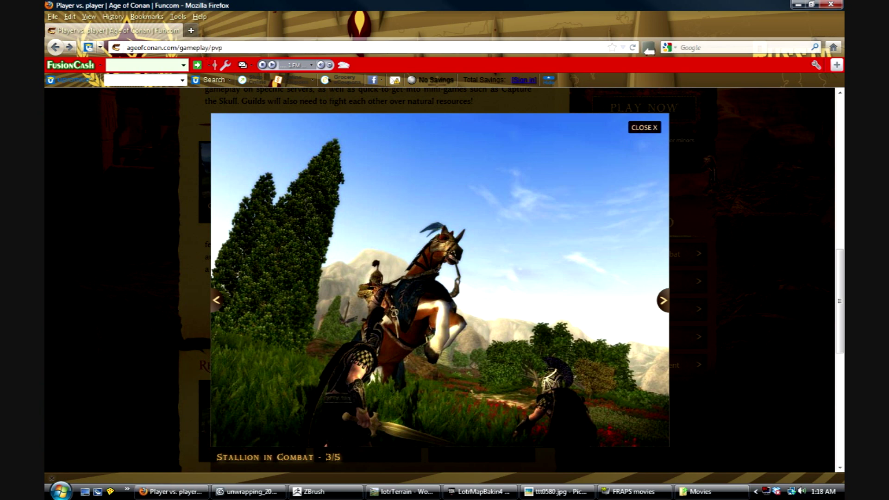
pyautogui.write('devinati')
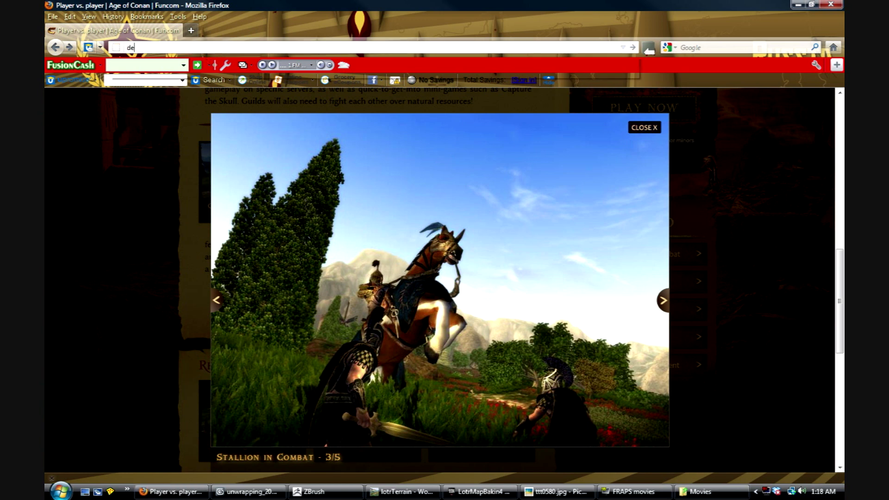
pyautogui.write('on')
pyautogui.press('Return')
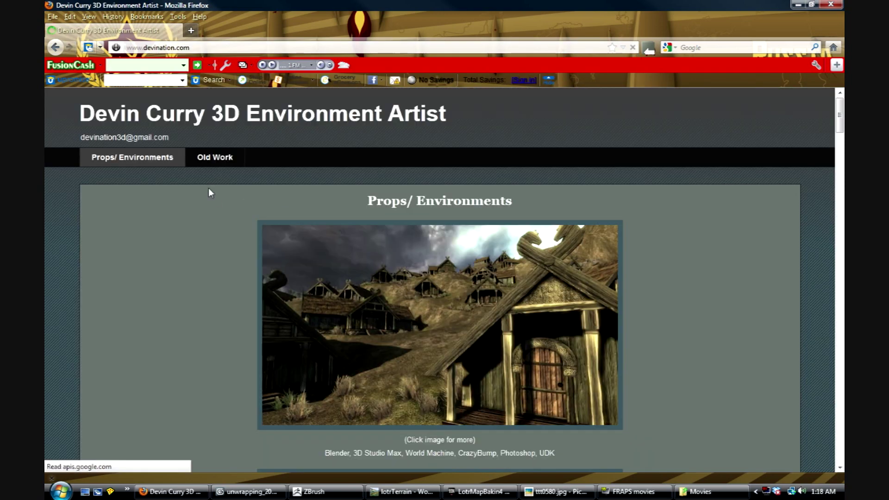
pyautogui.click(410, 351)
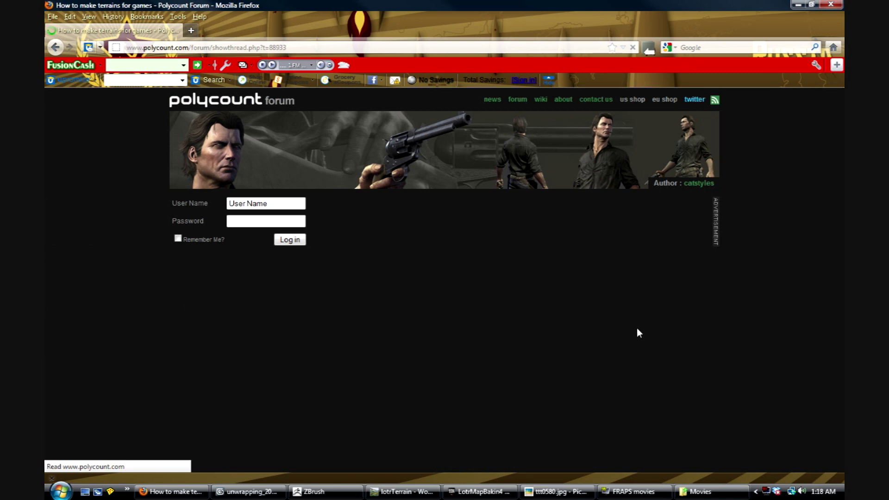
# - Examine the thread's images of the World Machine node network and the textured terrain render
pyautogui.scroll(-5, 725, 393)
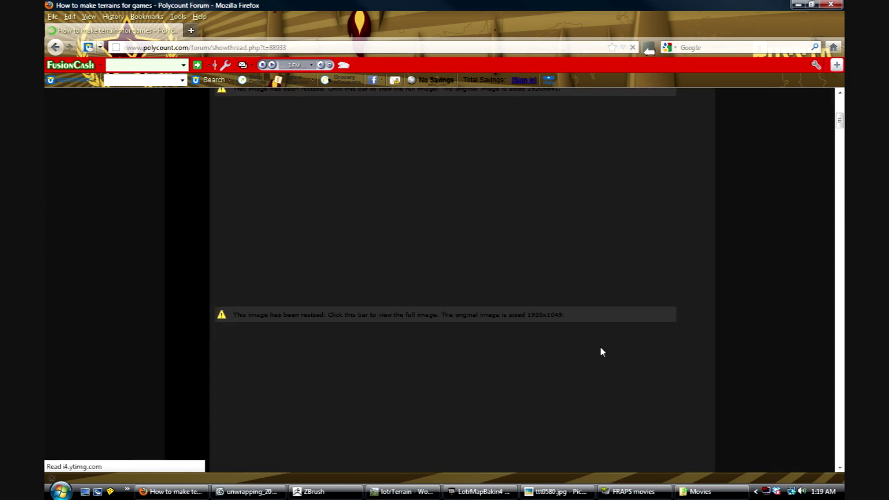
pyautogui.scroll(-10, 742, 355)
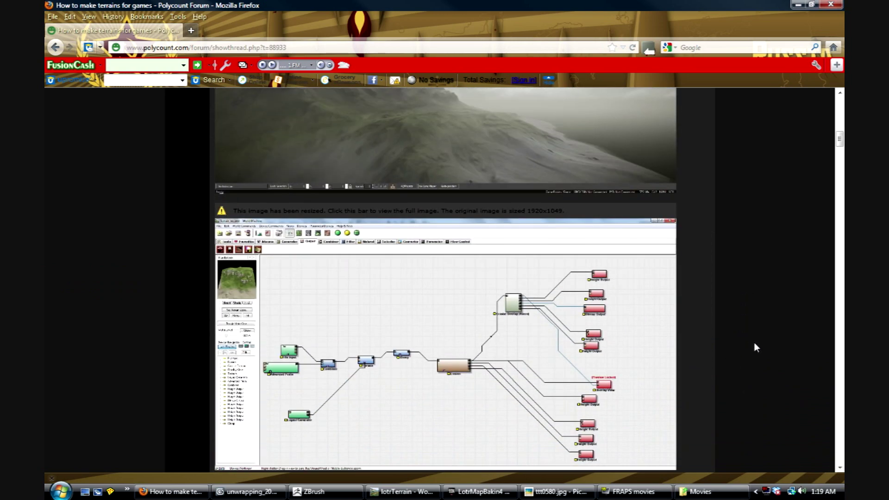
pyautogui.scroll(1, 754, 342)
pyautogui.scroll(-1, 755, 343)
pyautogui.scroll(-2, 738, 393)
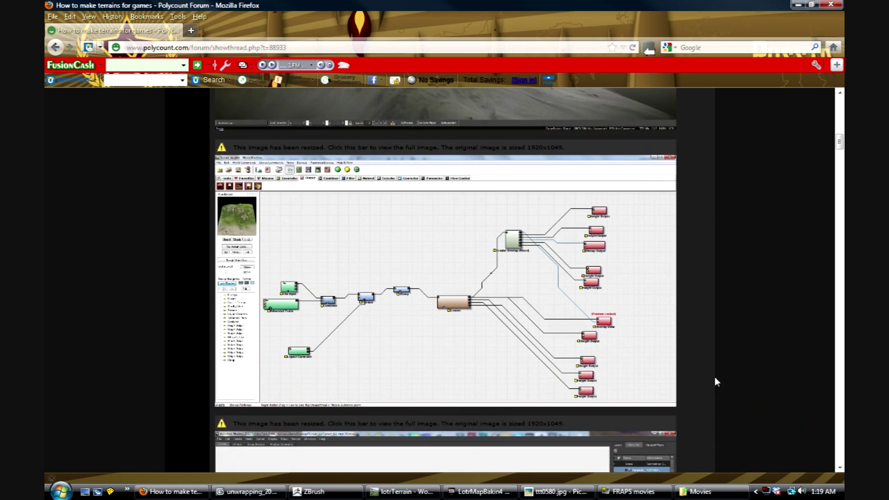
pyautogui.scroll(-2, 558, 330)
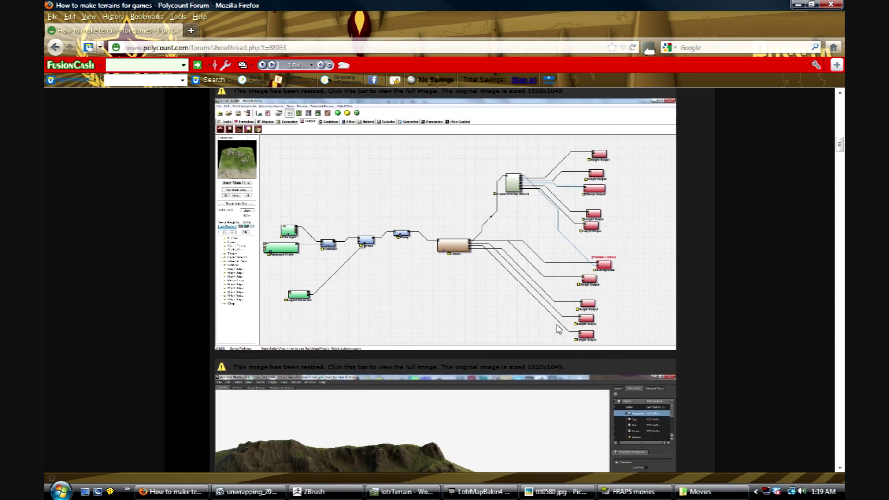
pyautogui.scroll(-3, 559, 330)
pyautogui.scroll(-2, 526, 366)
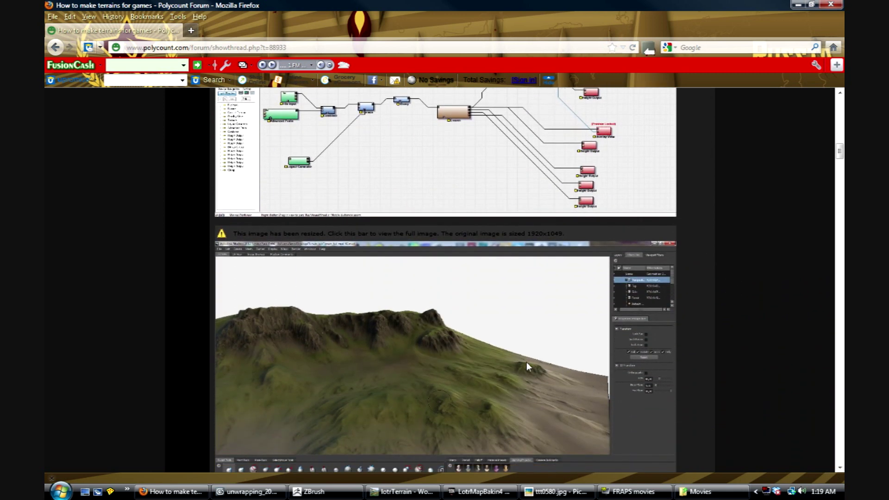
# - Switch to ZBrush for a look at the sculpted terrain mesh and return to the forum thread
pyautogui.click(319, 491)
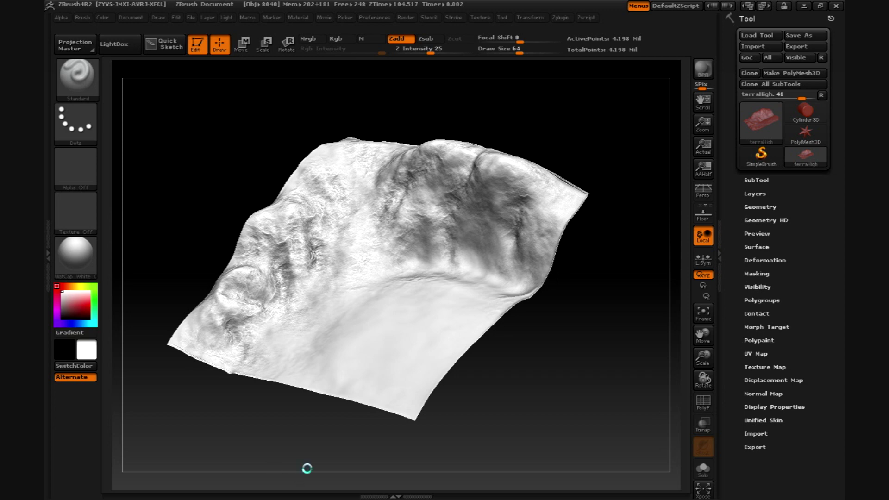
pyautogui.hotkey('alt', 'Tab')
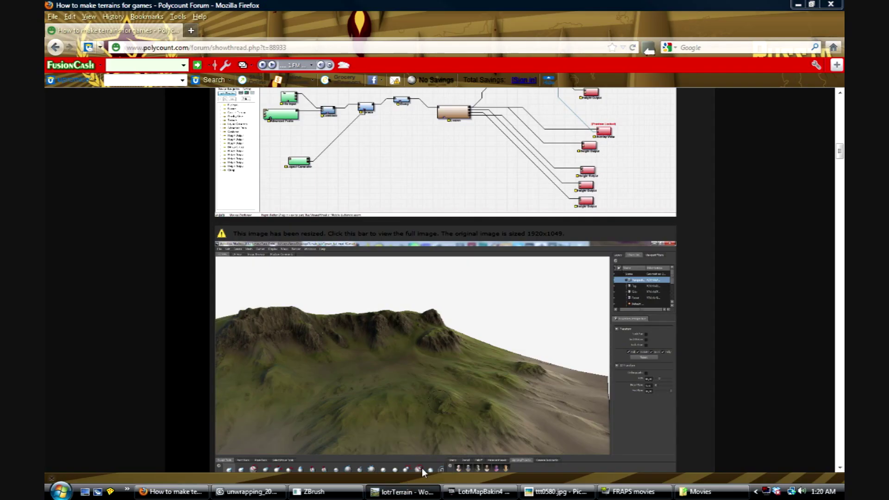
# - Switch to World Machine and inspect the lotrTerrain project's device network and its terrain in the 3D view
pyautogui.click(408, 482)
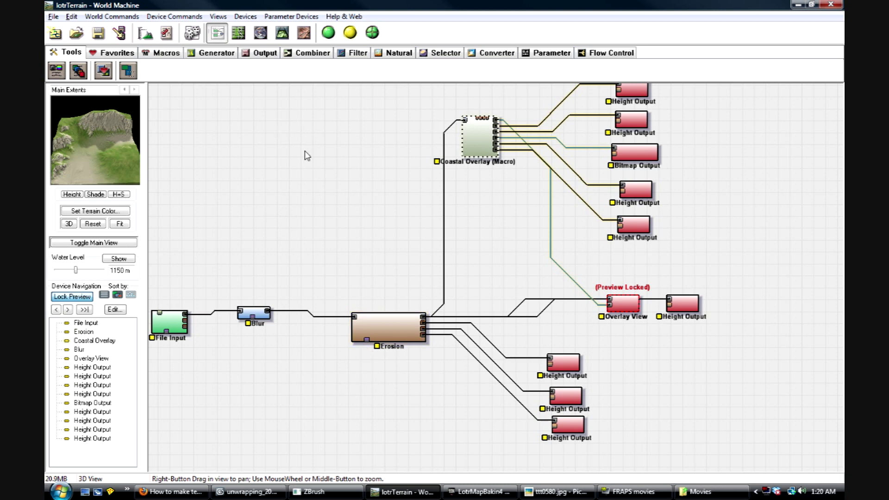
pyautogui.press('Tab')
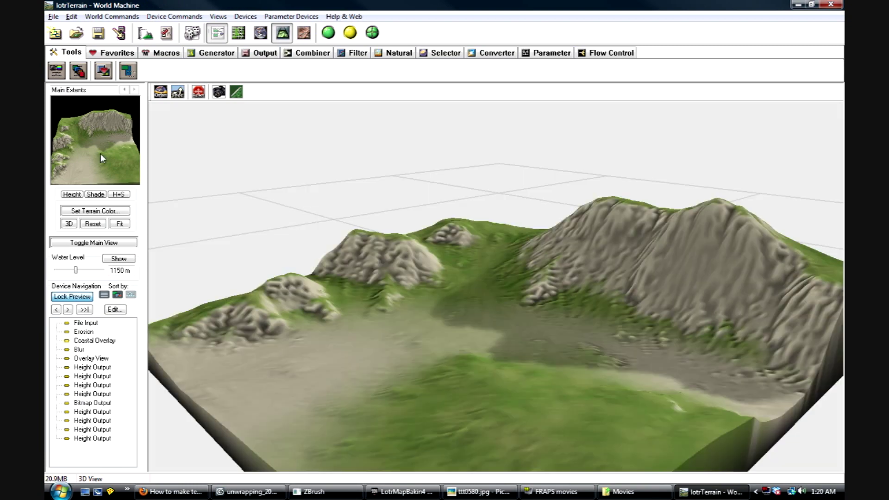
pyautogui.moveTo(453, 318); pyautogui.dragTo(595, 375)
pyautogui.moveTo(548, 339); pyautogui.dragTo(497, 251)
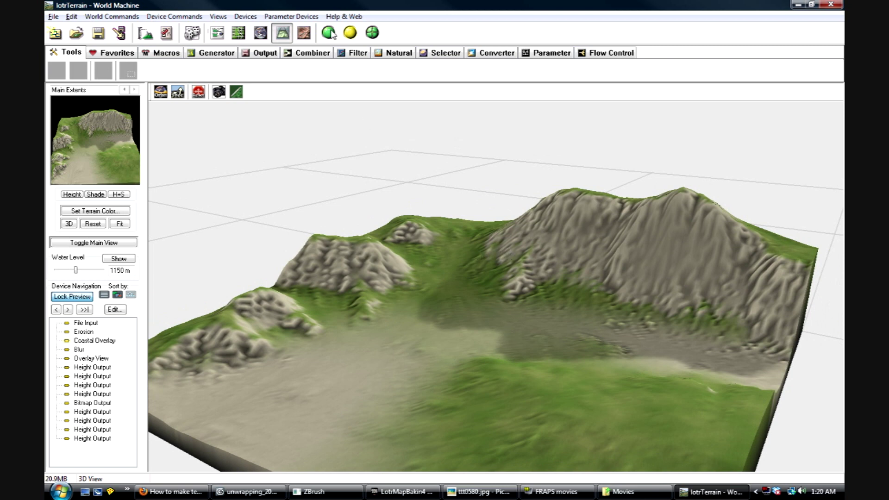
pyautogui.moveTo(542, 324); pyautogui.dragTo(482, 422)
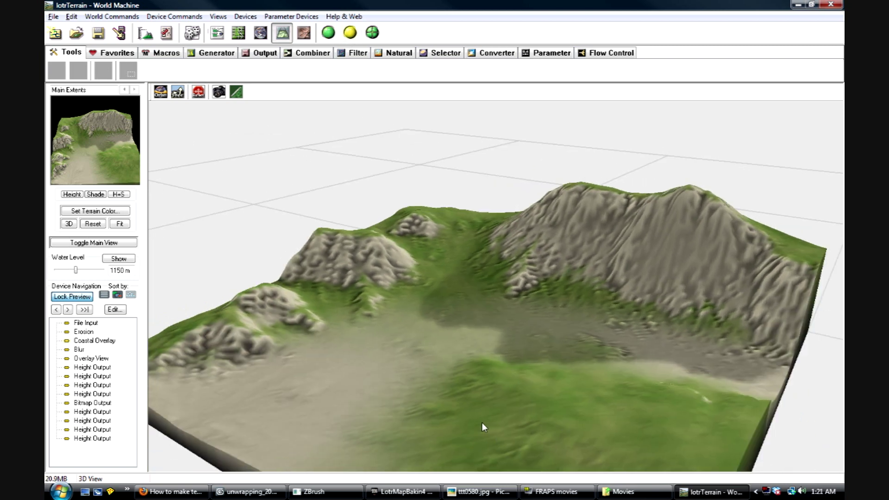
# - Switch to Unreal Development Kit and look across the valley towards the snow-capped mountains
pyautogui.click(384, 495)
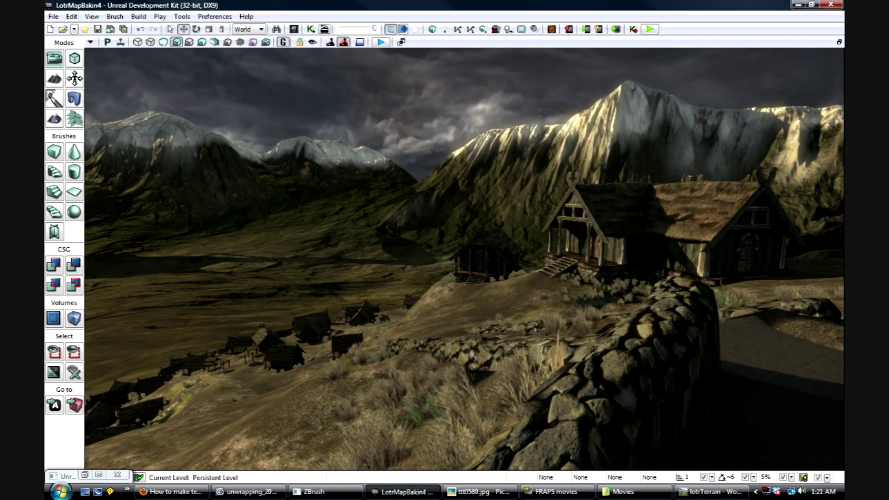
pyautogui.moveTo(464, 259); pyautogui.dragTo(328, 262, button='right')
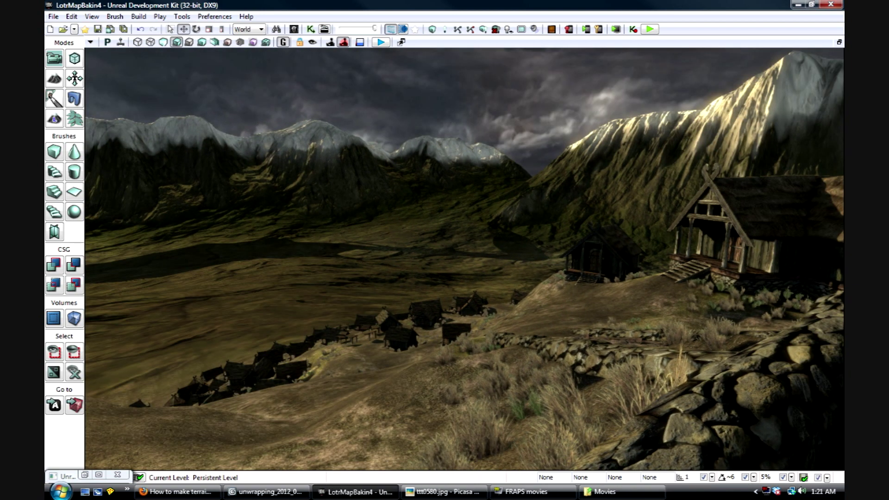
# - Examine the Rocks, Grass, Snow and Big layer nodes of the terrainDiffuse_Mat material and close its editor without applying changes
pyautogui.click(86, 474)
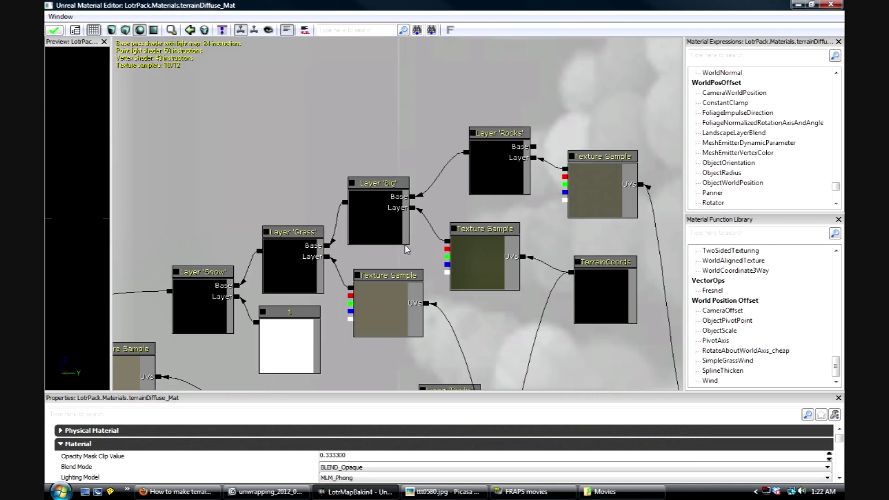
pyautogui.moveTo(321, 150); pyautogui.dragTo(327, 138)
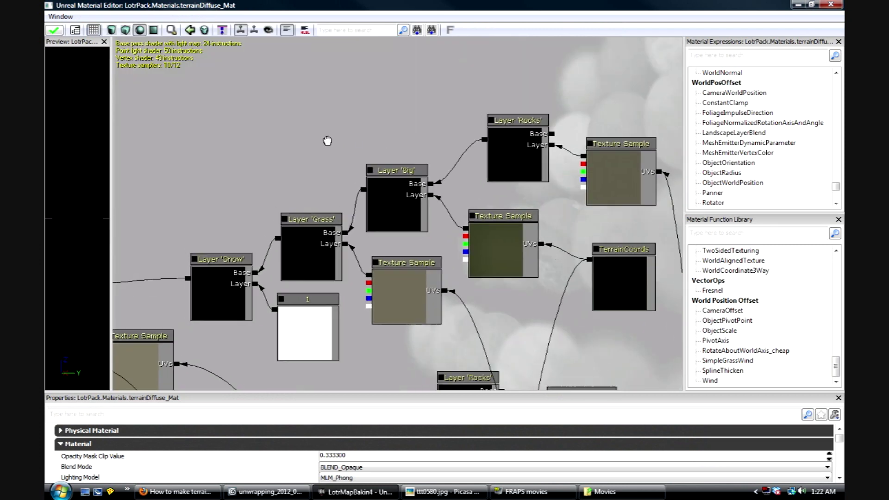
pyautogui.click(526, 138)
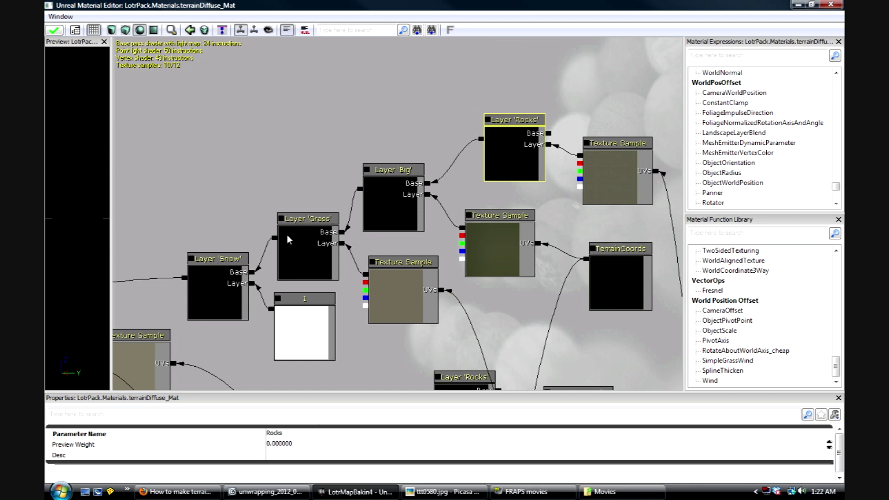
pyautogui.click(305, 245)
pyautogui.click(222, 285)
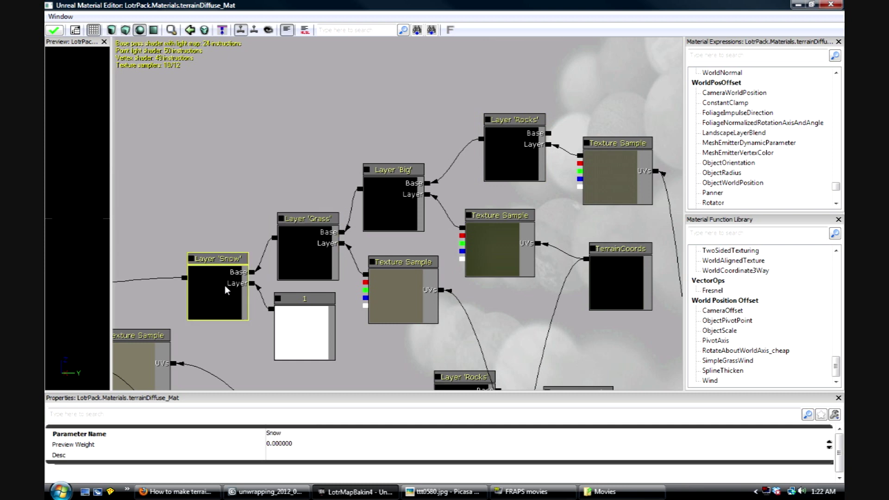
pyautogui.click(417, 194)
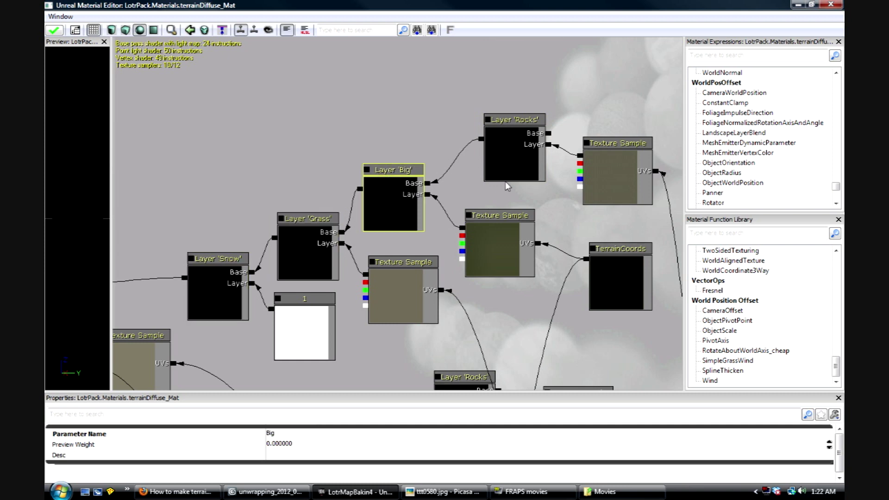
pyautogui.click(831, 4)
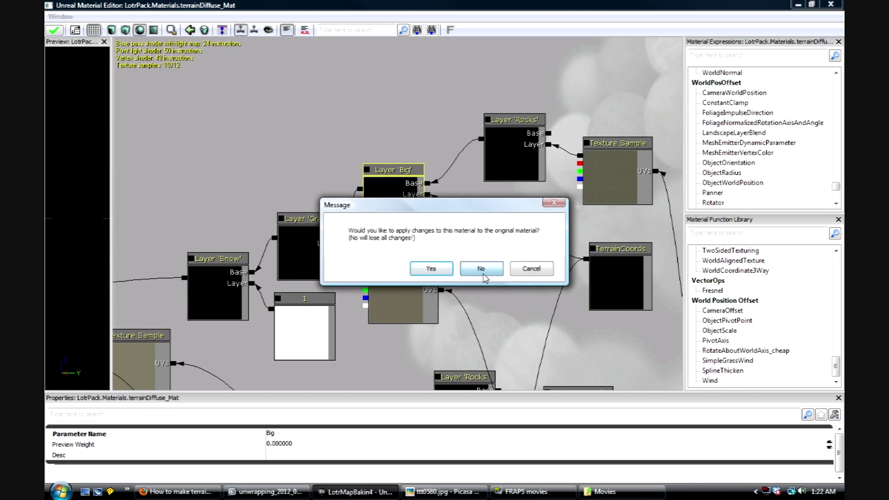
pyautogui.click(481, 269)
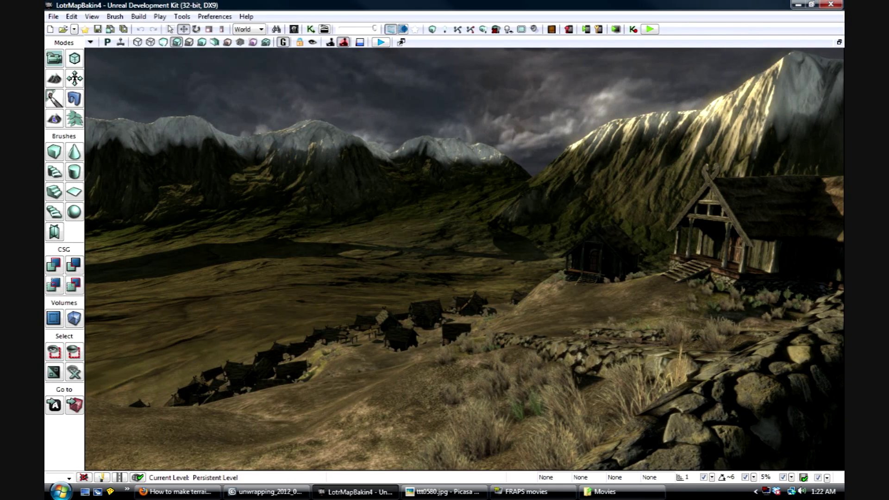
# - Survey the landscape from above, examining the terrain textures around the village, the valley floor and the mountains
pyautogui.moveTo(465, 260); pyautogui.dragTo(443, 282, button='right')
pyautogui.moveTo(481, 319); pyautogui.dragTo(495, 319, button='right')
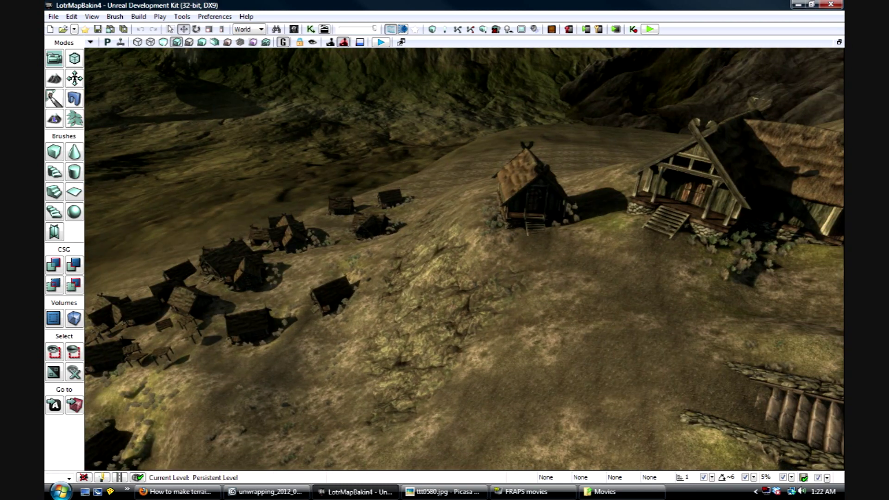
pyautogui.moveTo(465, 260); pyautogui.dragTo(266, 277, button='right')
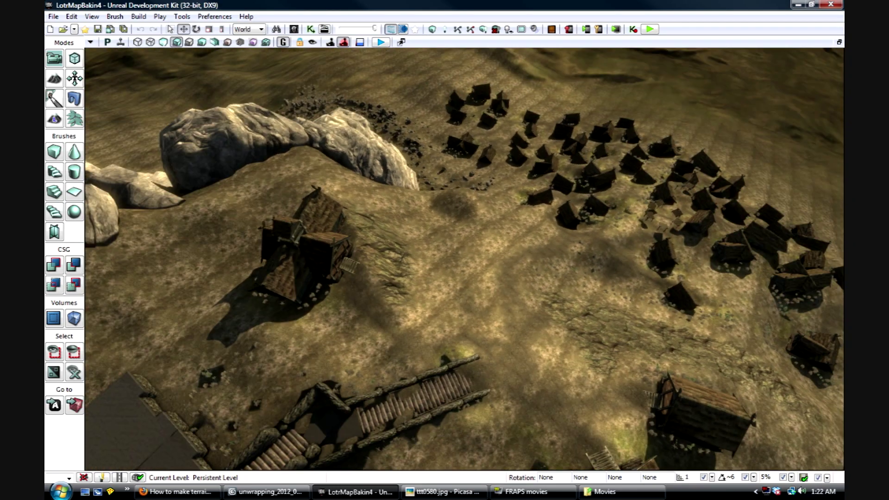
pyautogui.moveTo(456, 348); pyautogui.dragTo(448, 349, button='right')
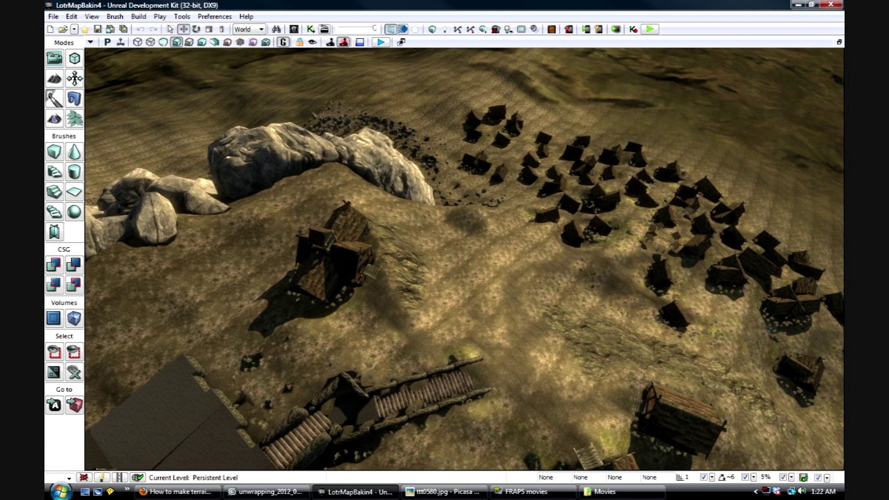
pyautogui.moveTo(464, 260); pyautogui.dragTo(493, 153, button='right')
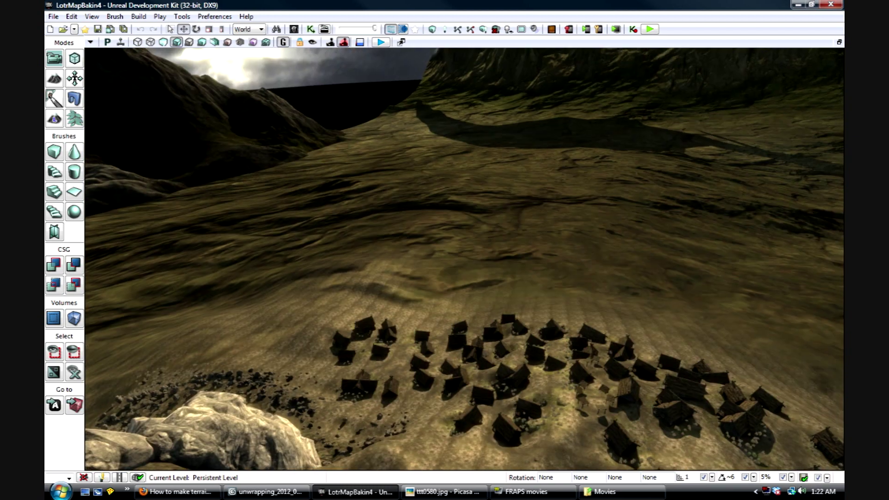
pyautogui.moveTo(441, 292); pyautogui.dragTo(472, 268, button='right')
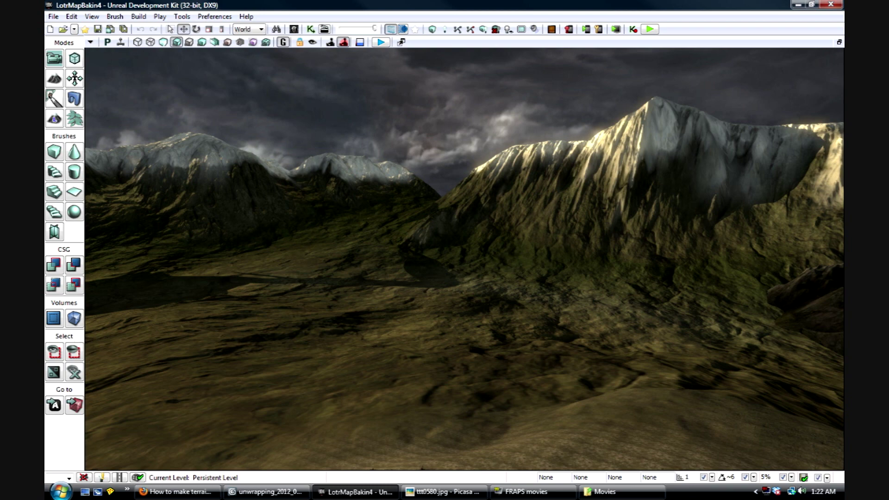
pyautogui.moveTo(464, 259); pyautogui.dragTo(551, 331, button='right')
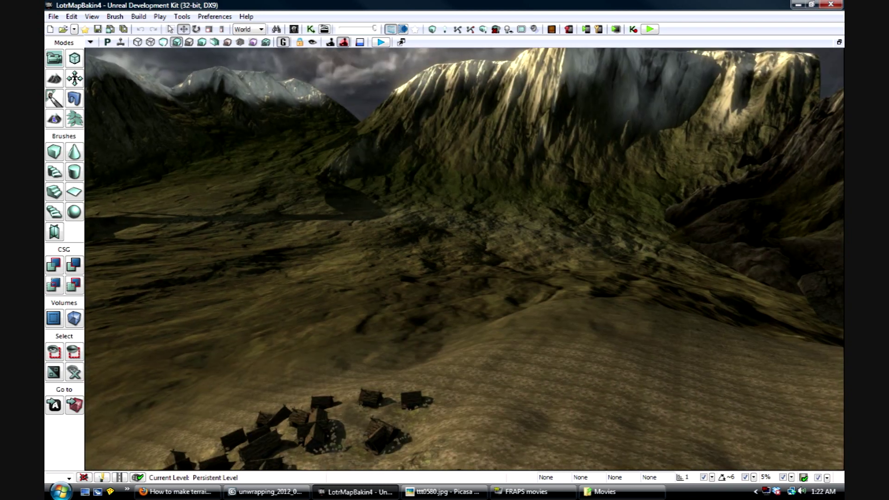
pyautogui.moveTo(464, 259)
pyautogui.mouseDown(button='right')
pyautogui.moveTo(463, 179)
pyautogui.moveTo(475, 257)
pyautogui.mouseUp(button='right')
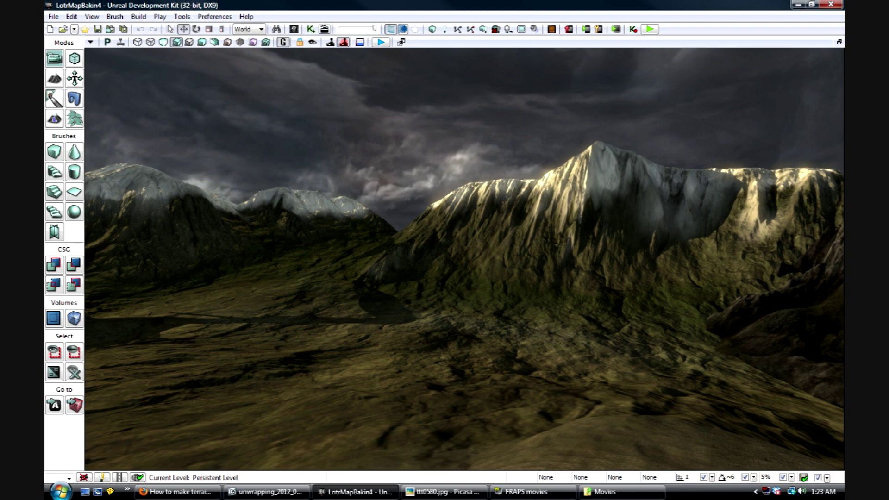
# - Look around the valley and snow-capped mountains, and approach the thatched houses on the hillside
pyautogui.moveTo(465, 259)
pyautogui.mouseDown(button='right')
pyautogui.moveTo(342, 331)
pyautogui.moveTo(325, 351)
pyautogui.moveTo(335, 337)
pyautogui.moveTo(445, 291)
pyautogui.moveTo(478, 256)
pyautogui.mouseUp(button='right')
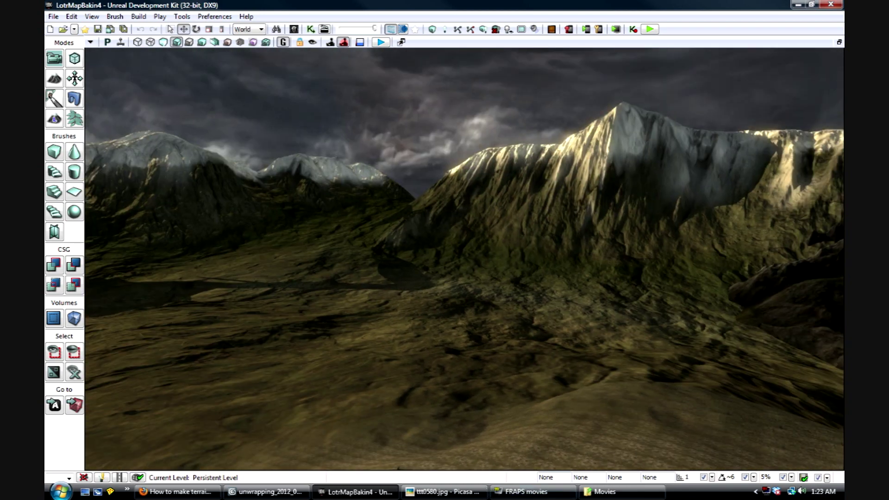
pyautogui.moveTo(464, 259); pyautogui.dragTo(386, 273, button='right')
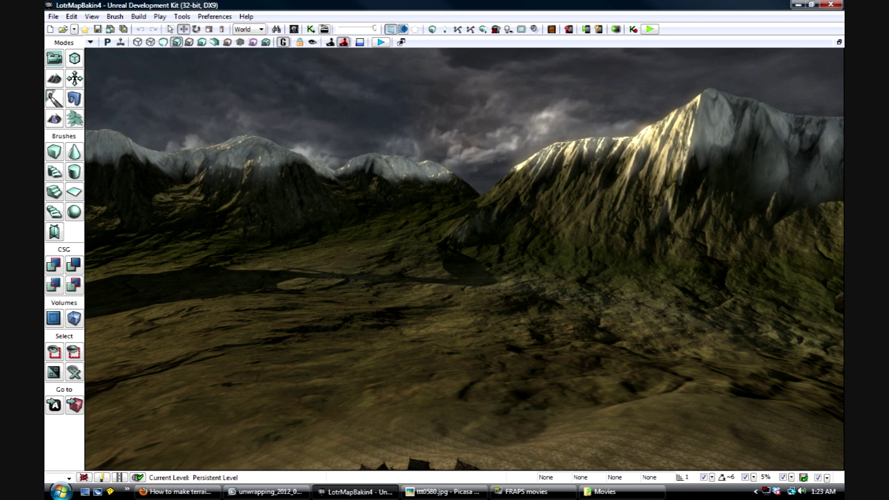
pyautogui.moveTo(464, 259); pyautogui.dragTo(581, 226, button='right')
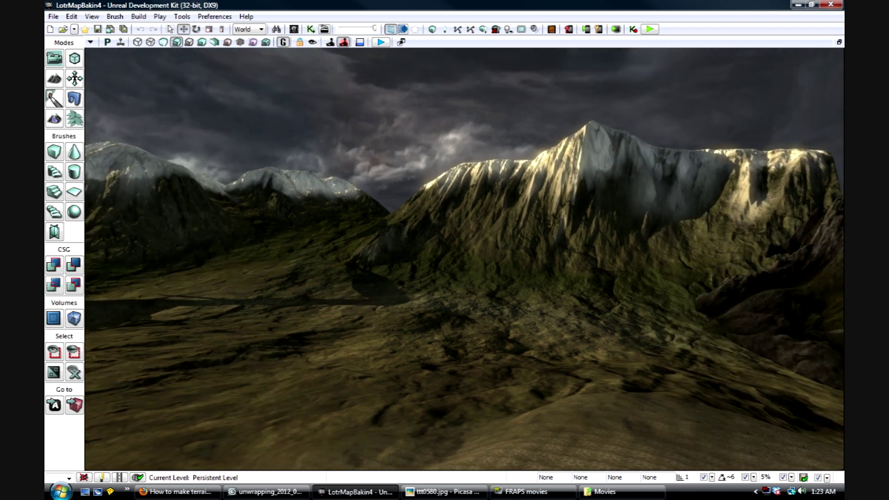
pyautogui.moveTo(465, 259); pyautogui.dragTo(333, 290, button='right')
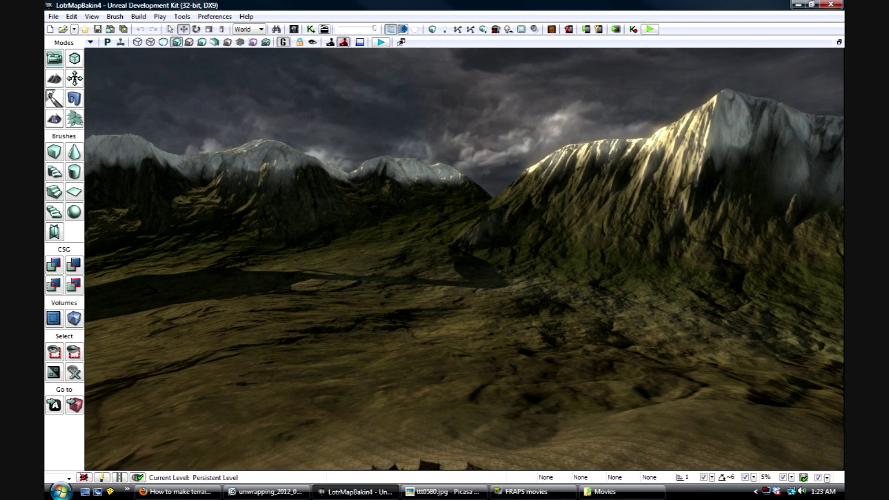
pyautogui.moveTo(465, 259); pyautogui.dragTo(414, 333, button='right')
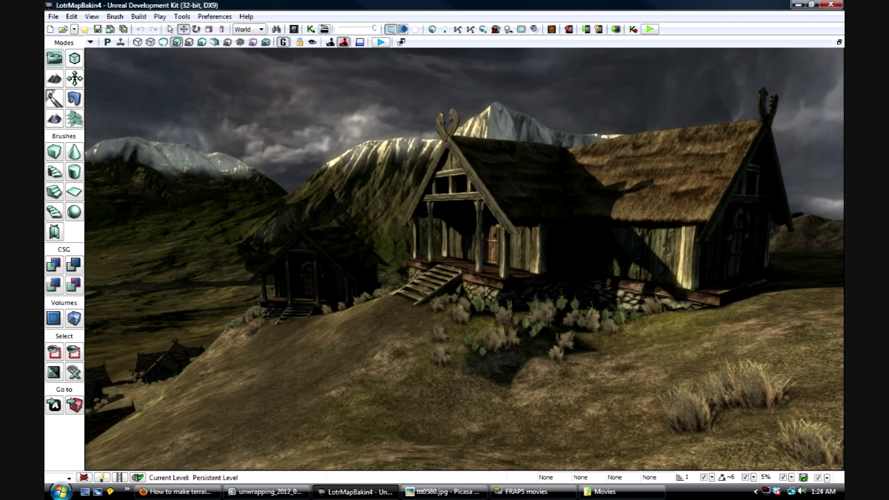
# - Switch to 3ds Max and inspect the front, roof and stone base of the textured house model
pyautogui.click(254, 493)
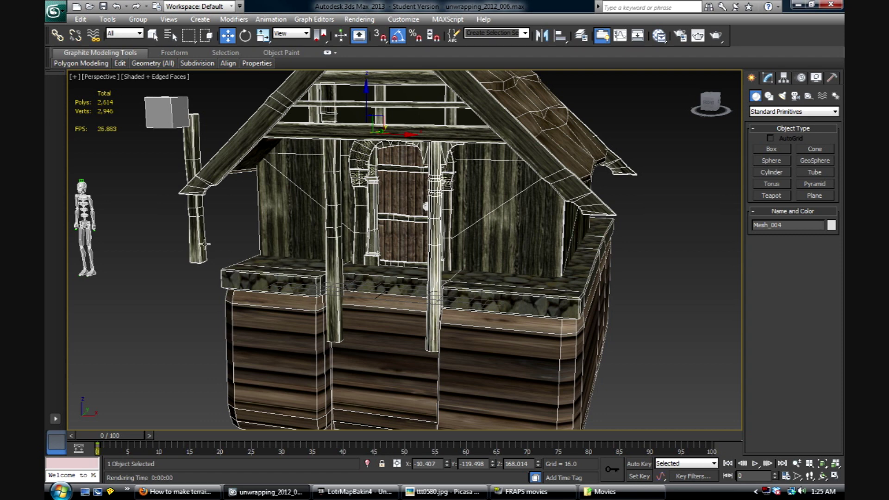
pyautogui.moveTo(172, 260); pyautogui.dragTo(164, 315, button='middle')
pyautogui.scroll(-3, 166, 308)
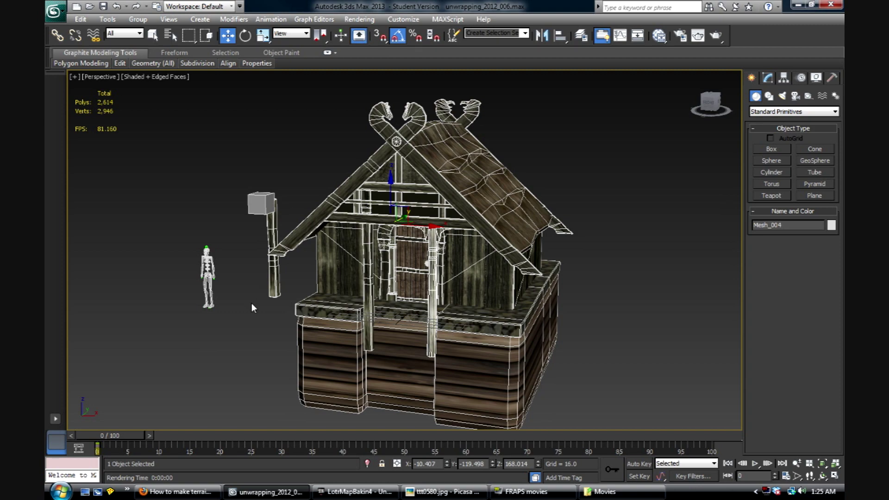
pyautogui.keyDown('alt'); pyautogui.moveTo(254, 307); pyautogui.dragTo(340, 292, button='middle'); pyautogui.keyUp('alt')
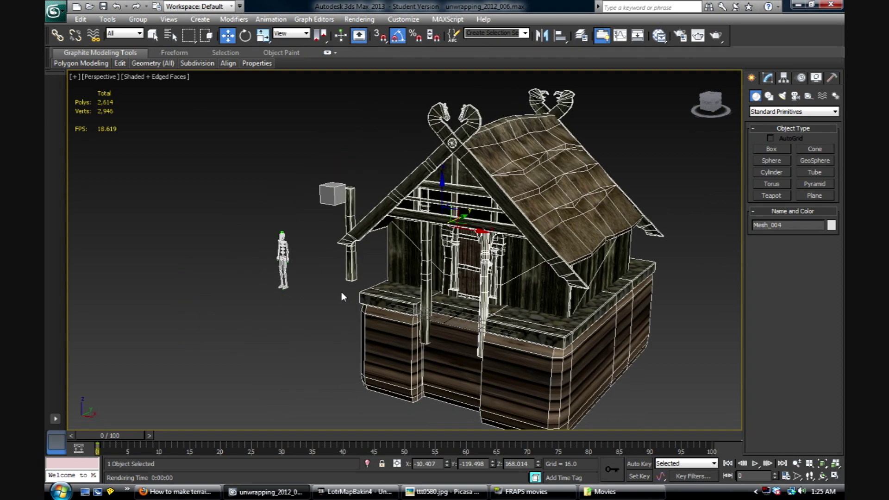
pyautogui.scroll(6, 340, 292)
pyautogui.moveTo(435, 291); pyautogui.dragTo(337, 285, button='middle')
pyautogui.scroll(-3, 371, 319)
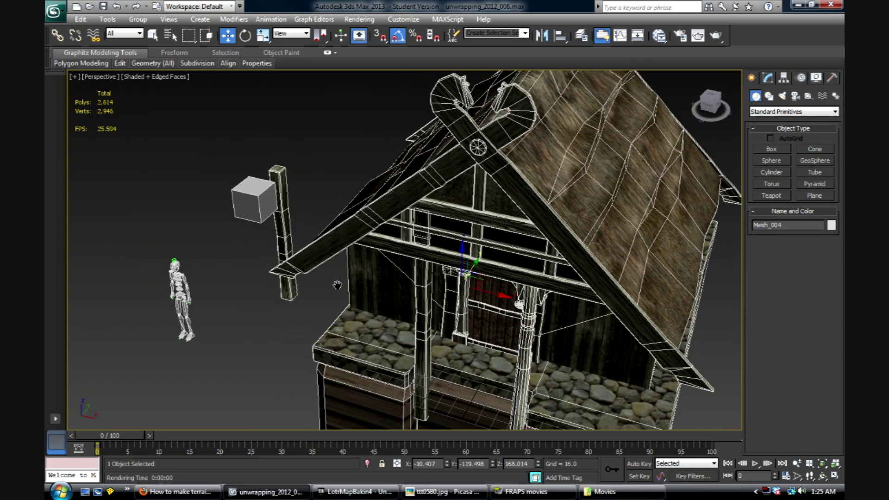
# - Select the skeleton figure and the scaleCube beside the house, and compare these scale references with the building
pyautogui.moveTo(122, 203); pyautogui.dragTo(208, 396)
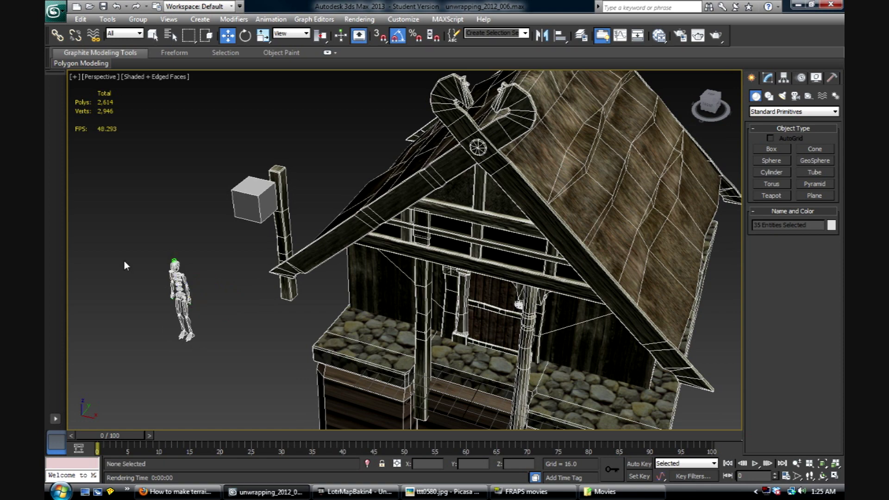
pyautogui.click(246, 190)
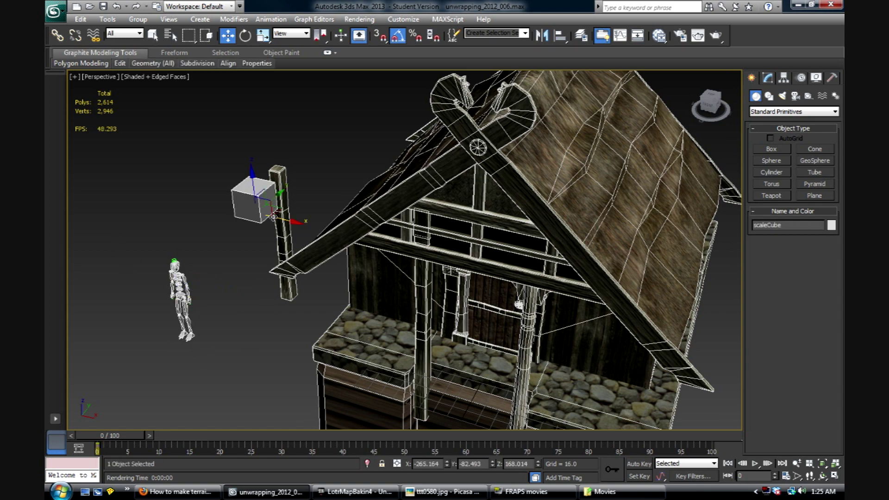
pyautogui.keyDown('alt'); pyautogui.moveTo(305, 337); pyautogui.dragTo(362, 277, button='middle'); pyautogui.keyUp('alt')
pyautogui.moveTo(460, 292); pyautogui.dragTo(377, 264, button='middle')
pyautogui.keyDown('alt'); pyautogui.moveTo(440, 301); pyautogui.dragTo(475, 235, button='middle'); pyautogui.keyUp('alt')
pyautogui.hotkey('shift', 'z')
pyautogui.hotkey('shift', 'z')
pyautogui.hotkey('shift', 'z')
pyautogui.hotkey('shift', 'z')
pyautogui.hotkey('shift', 'z')
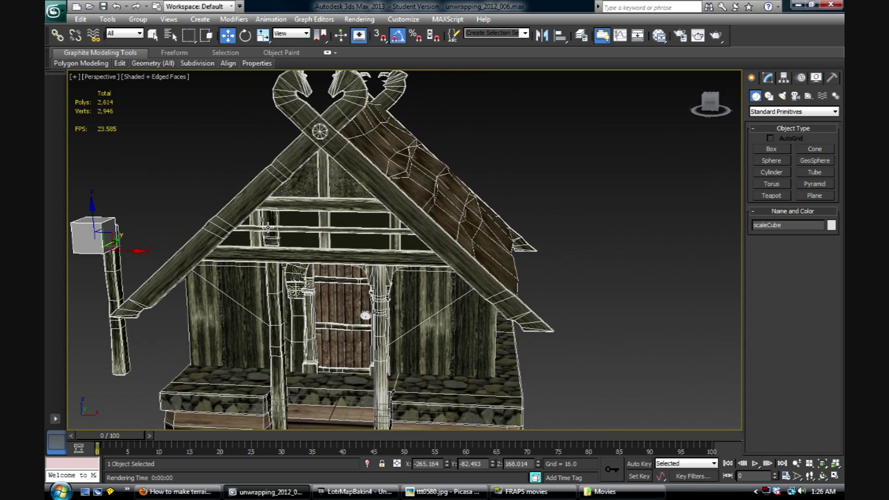
# - Select the house's plank wall and examine the building from inside, from a corner and from the front
pyautogui.keyDown('alt'); pyautogui.moveTo(278, 230); pyautogui.dragTo(456, 132, button='middle'); pyautogui.keyUp('alt')
pyautogui.click(166, 290)
pyautogui.moveTo(284, 269); pyautogui.dragTo(302, 268, button='middle')
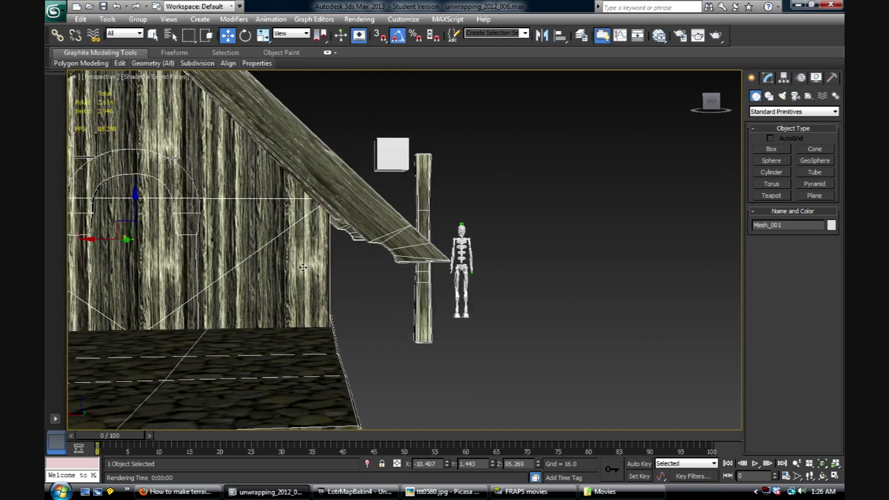
pyautogui.hotkey('shift', 'z')
pyautogui.hotkey('shift', 'z')
pyautogui.hotkey('shift', 'z')
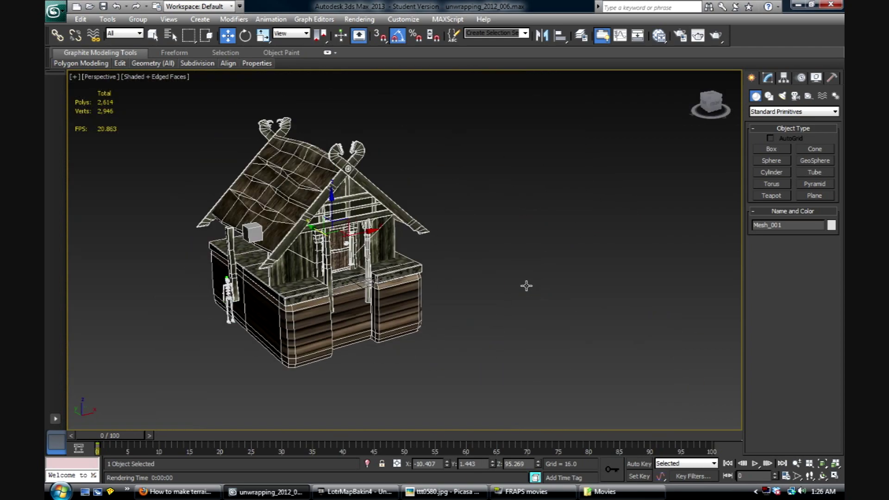
pyautogui.hotkey('shift', 'z')
pyautogui.hotkey('shift', 'z')
pyautogui.hotkey('shift', 'z')
pyautogui.hotkey('shift', 'z')
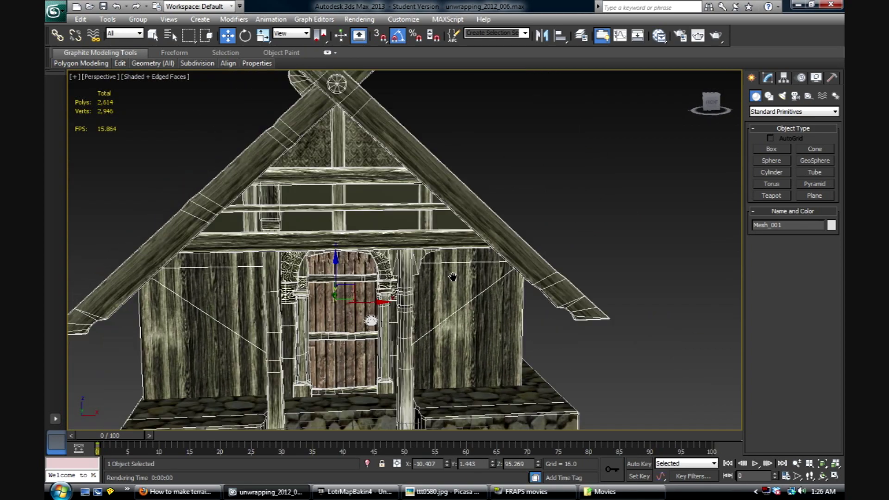
pyautogui.hotkey('shift', 'z')
pyautogui.hotkey('shift', 'z')
pyautogui.hotkey('shift', 'z')
pyautogui.hotkey('shift', 'z')
pyautogui.hotkey('shift', 'z')
pyautogui.hotkey('shift', 'z')
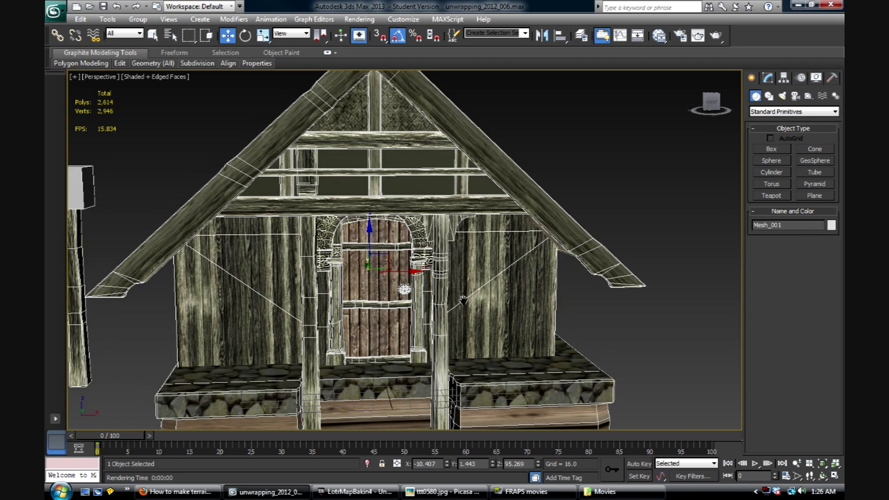
# - Move the carved pillar along Y to about -236 and the pillarTall post to about -183, out in front of the house
pyautogui.hotkey('shift', 'z')
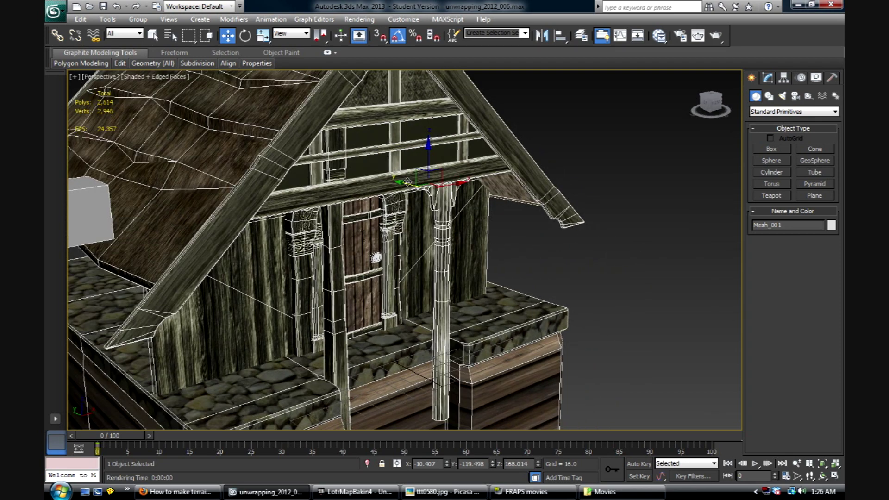
pyautogui.moveTo(403, 182); pyautogui.dragTo(512, 199)
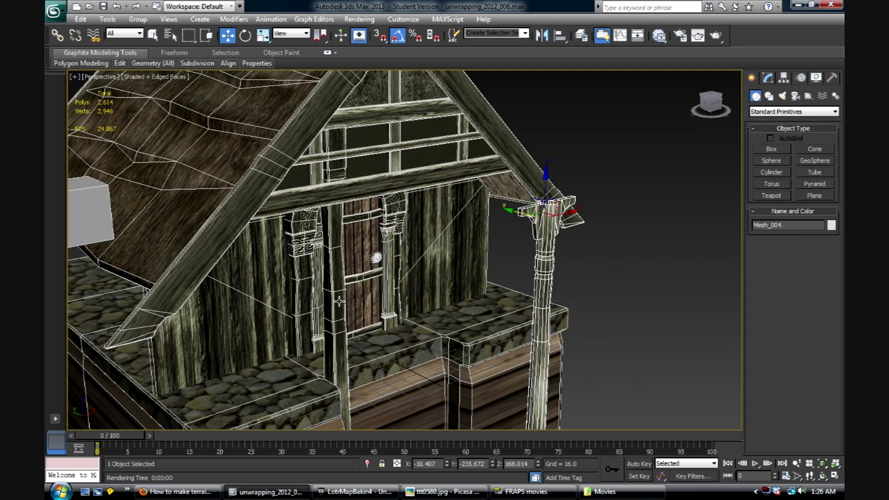
pyautogui.click(328, 296)
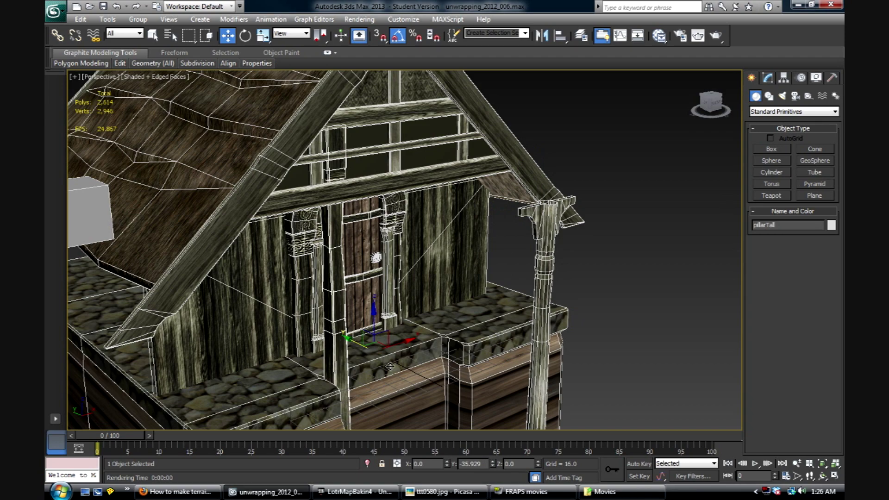
pyautogui.moveTo(390, 366); pyautogui.dragTo(509, 364)
# - Move the thin gable rail along X to about -356 and pull the dark panel Mesh_005 off the opposite side of the house
pyautogui.hotkey('shift', 'z')
pyautogui.hotkey('shift', 'z')
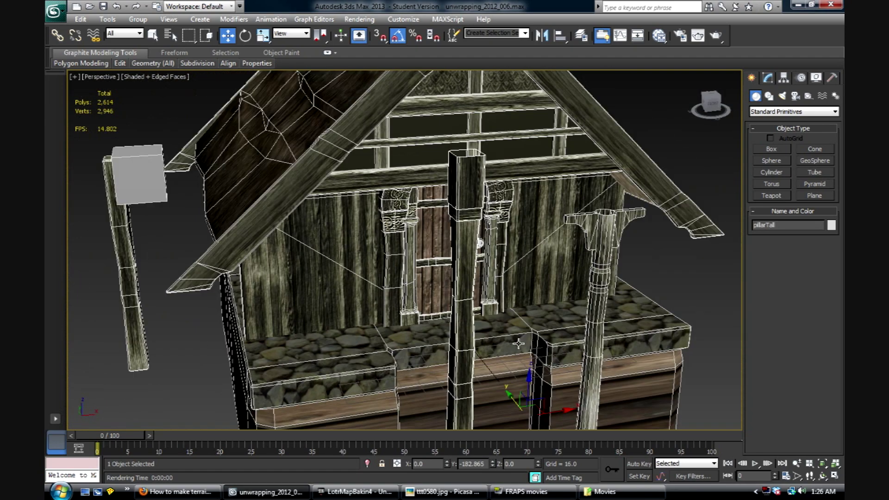
pyautogui.hotkey('shift', 'z')
pyautogui.hotkey('shift', 'z')
pyautogui.hotkey('shift', 'z')
pyautogui.hotkey('shift', 'z')
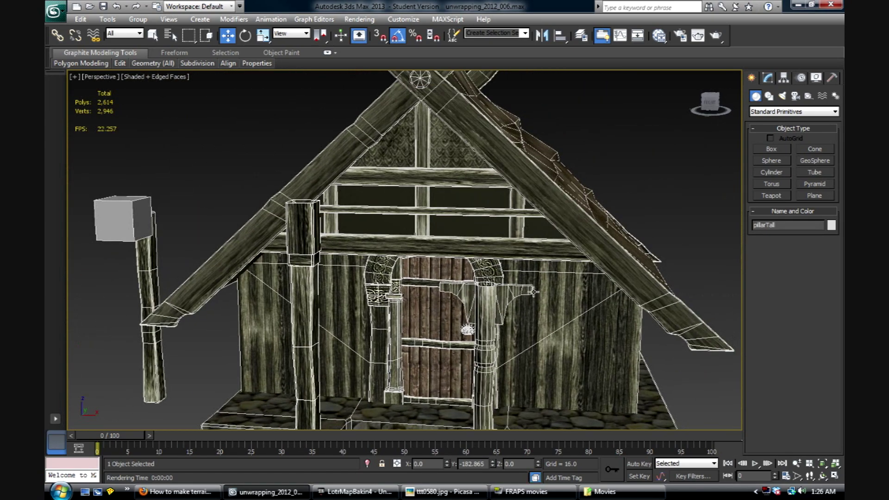
pyautogui.hotkey('shift', 'z')
pyautogui.hotkey('shift', 'z')
pyautogui.hotkey('shift', 'z')
pyautogui.hotkey('shift', 'z')
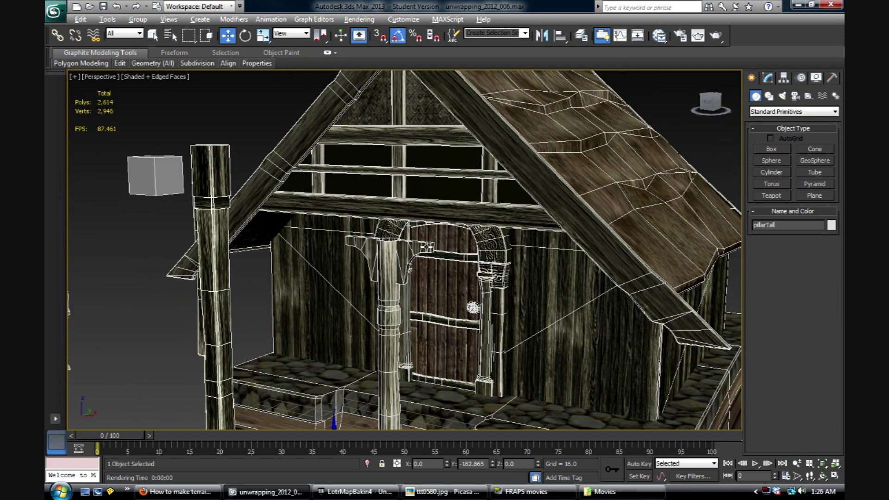
pyautogui.click(422, 171)
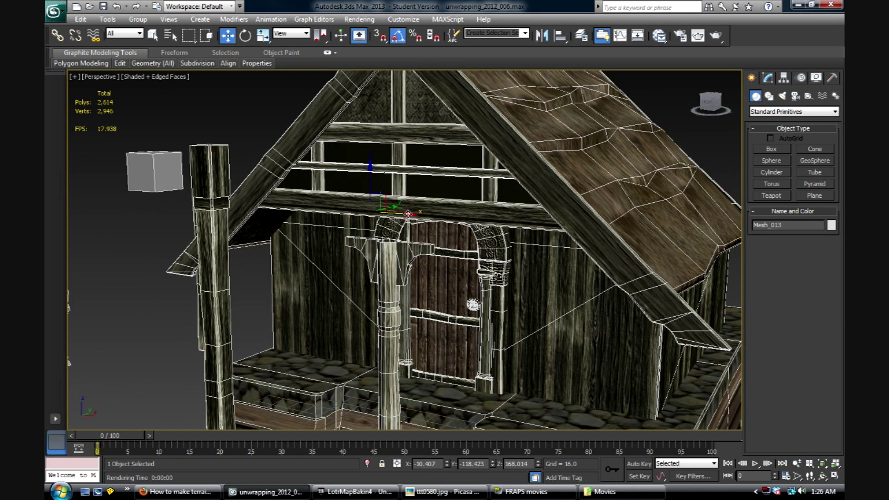
pyautogui.moveTo(408, 214); pyautogui.dragTo(313, 199)
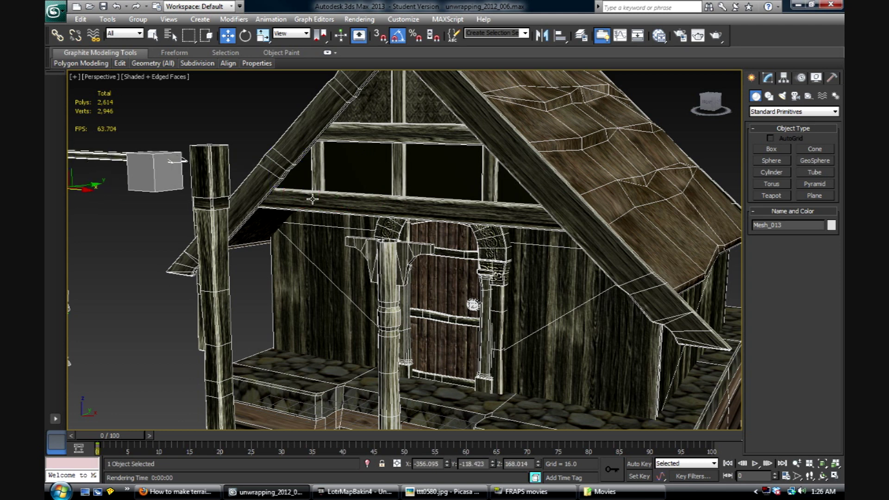
pyautogui.click(394, 191)
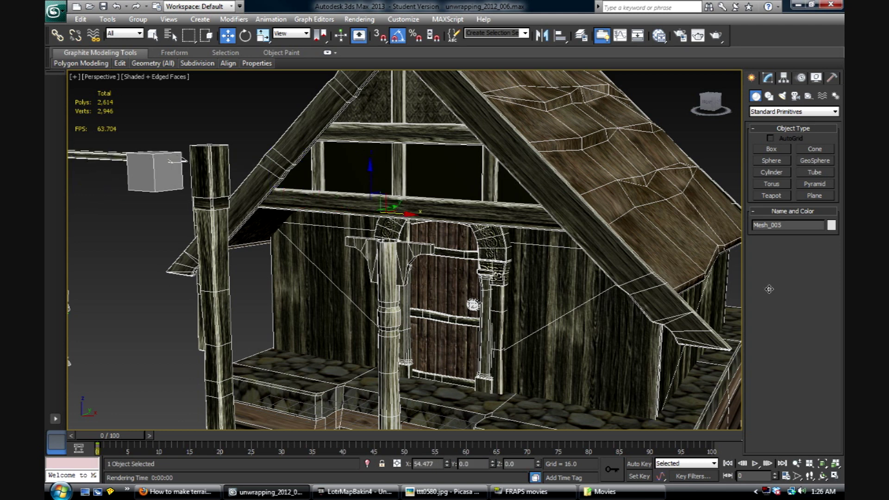
pyautogui.moveTo(402, 216); pyautogui.dragTo(718, 265)
# - Try to pull the crossbeam above the door and the gable piece Mesh_018 away from the house front
pyautogui.click(412, 215)
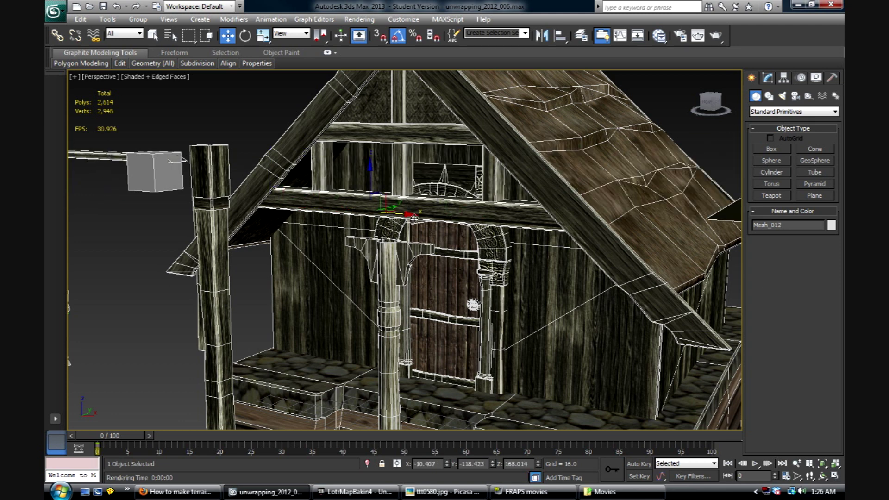
pyautogui.moveTo(410, 214); pyautogui.dragTo(787, 255)
pyautogui.click(410, 177)
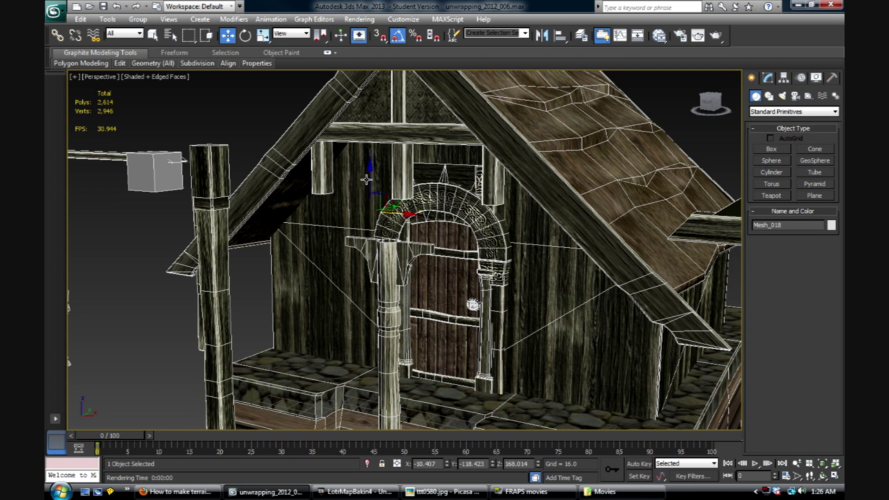
pyautogui.moveTo(370, 179); pyautogui.dragTo(533, 476)
pyautogui.keyDown('alt'); pyautogui.moveTo(399, 142); pyautogui.dragTo(421, 211, button='middle'); pyautogui.keyUp('alt')
pyautogui.hotkey('ctrl', 'z')
pyautogui.hotkey('ctrl', 'z')
pyautogui.hotkey('ctrl', 'z')
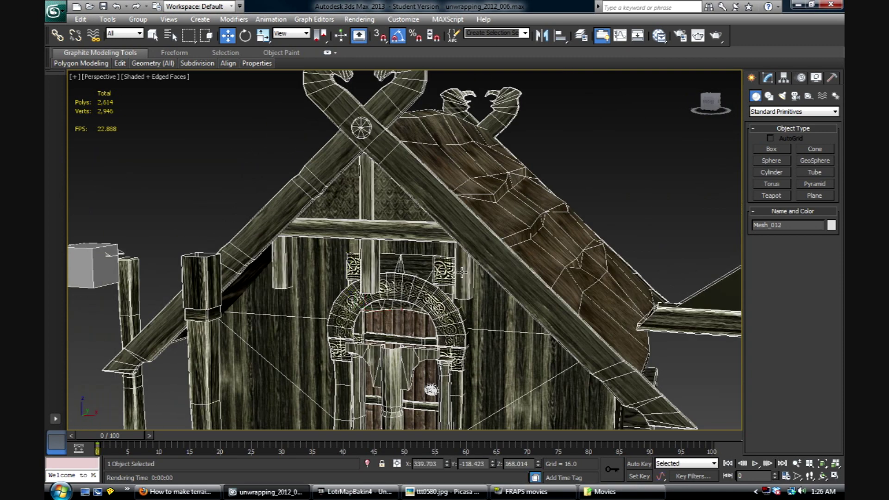
# - Move the round door out beside the house along X, and the Mesh_015 door piece to about X 444
pyautogui.keyDown('alt'); pyautogui.moveTo(498, 265); pyautogui.dragTo(452, 271, button='middle'); pyautogui.keyUp('alt')
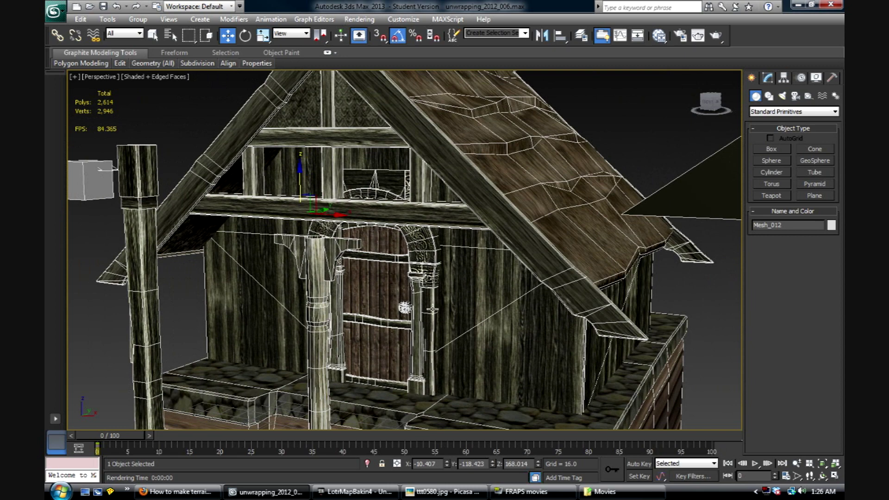
pyautogui.keyDown('alt'); pyautogui.moveTo(432, 309); pyautogui.dragTo(473, 304, button='middle'); pyautogui.keyUp('alt')
pyautogui.click(315, 312)
pyautogui.moveTo(455, 264); pyautogui.dragTo(302, 240, button='middle')
pyautogui.scroll(-4, 306, 256)
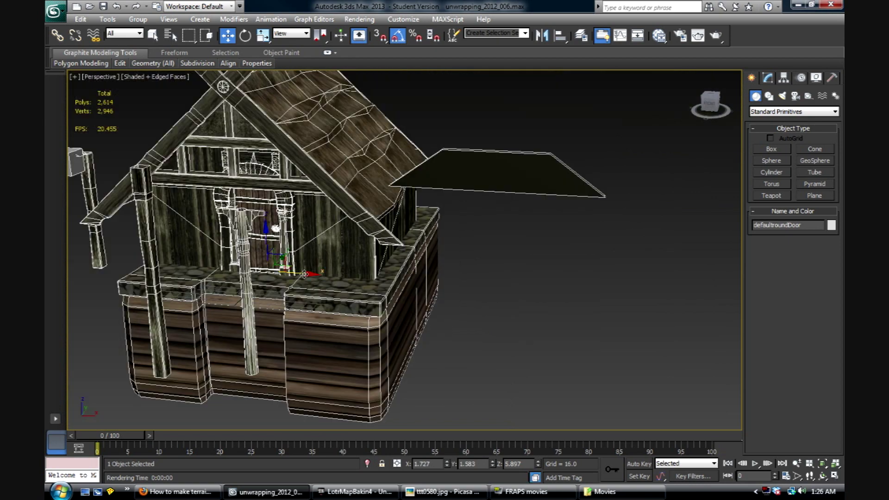
pyautogui.moveTo(304, 274); pyautogui.dragTo(727, 322)
pyautogui.click(267, 249)
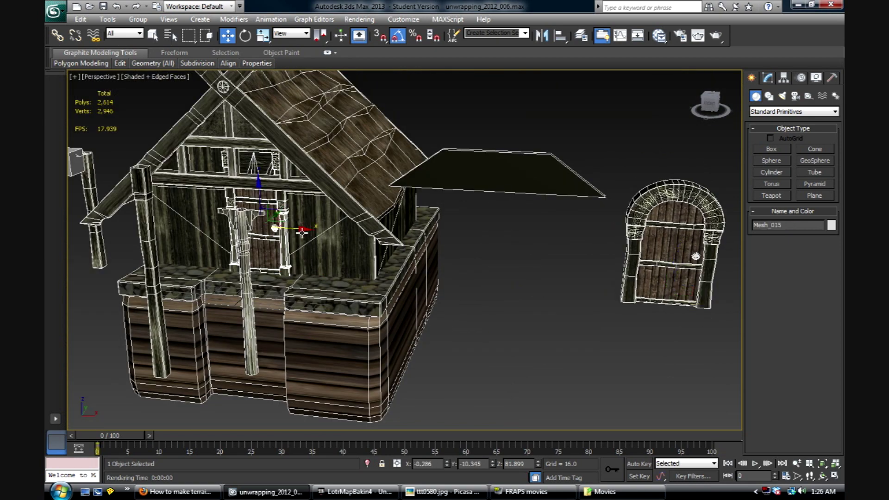
pyautogui.moveTo(318, 236); pyautogui.dragTo(581, 302)
pyautogui.keyDown('alt'); pyautogui.moveTo(581, 302); pyautogui.dragTo(488, 299, button='middle'); pyautogui.keyUp('alt')
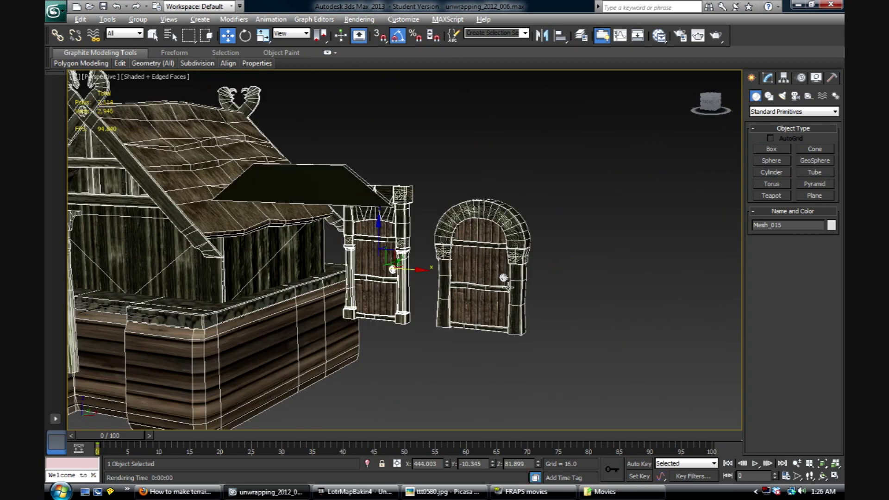
# - Select the detached round door and examine both detached door pieces and the house they came from
pyautogui.click(507, 278)
pyautogui.scroll(3, 507, 278)
pyautogui.moveTo(381, 306); pyautogui.dragTo(389, 231, button='middle')
pyautogui.scroll(-2, 438, 193)
pyautogui.scroll(-4, 438, 193)
pyautogui.moveTo(272, 258); pyautogui.dragTo(361, 295, button='middle')
pyautogui.scroll(2, 423, 313)
pyautogui.keyDown('alt'); pyautogui.moveTo(422, 313); pyautogui.dragTo(421, 289, button='middle'); pyautogui.keyUp('alt')
pyautogui.scroll(2, 412, 309)
pyautogui.scroll(-8, 409, 309)
# - Select the plank wall behind the pillars and view the house front with its parts pulled apart
pyautogui.click(415, 274)
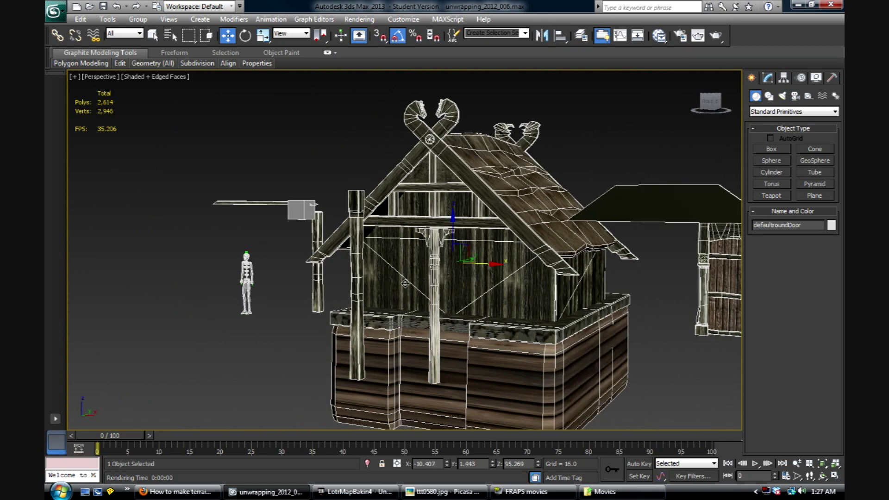
pyautogui.click(426, 298)
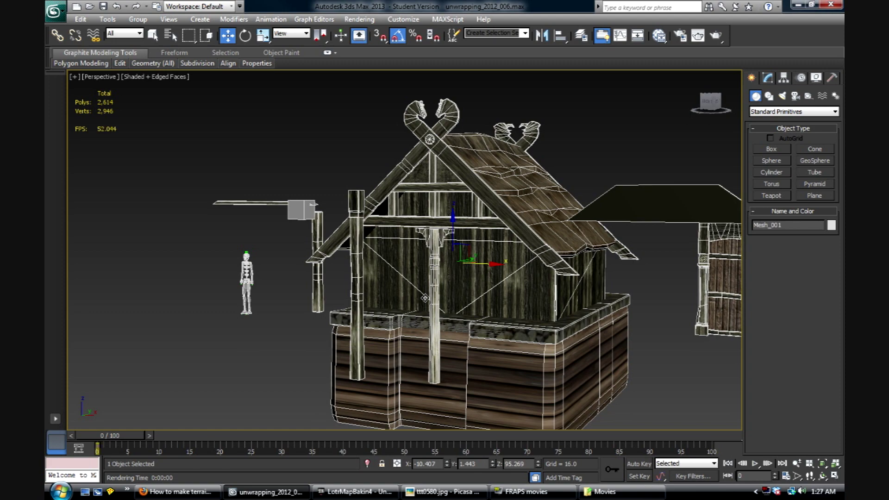
pyautogui.keyDown('alt'); pyautogui.moveTo(426, 312); pyautogui.dragTo(447, 329, button='middle'); pyautogui.keyUp('alt')
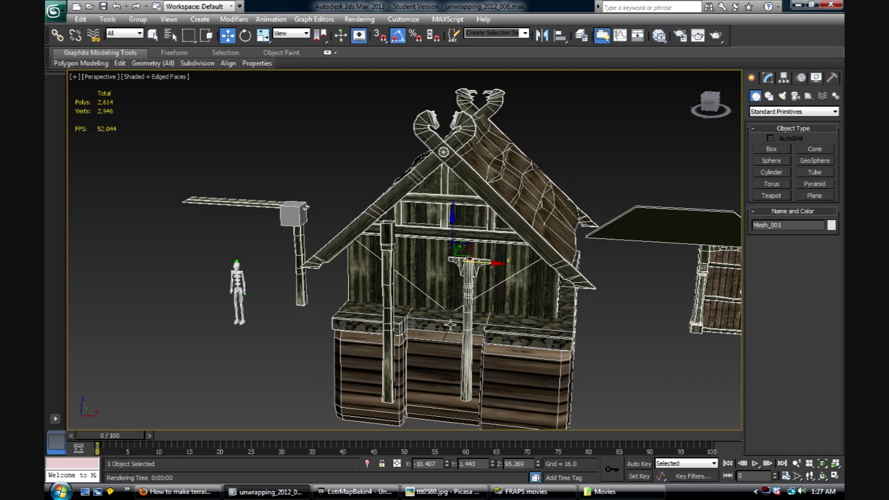
# - Switch to the LotrMapBakin4 level in Unreal Development Kit and select the grouped thatched house on the hillside
pyautogui.keyDown('alt'); pyautogui.moveTo(512, 331); pyautogui.dragTo(514, 329, button='middle'); pyautogui.keyUp('alt')
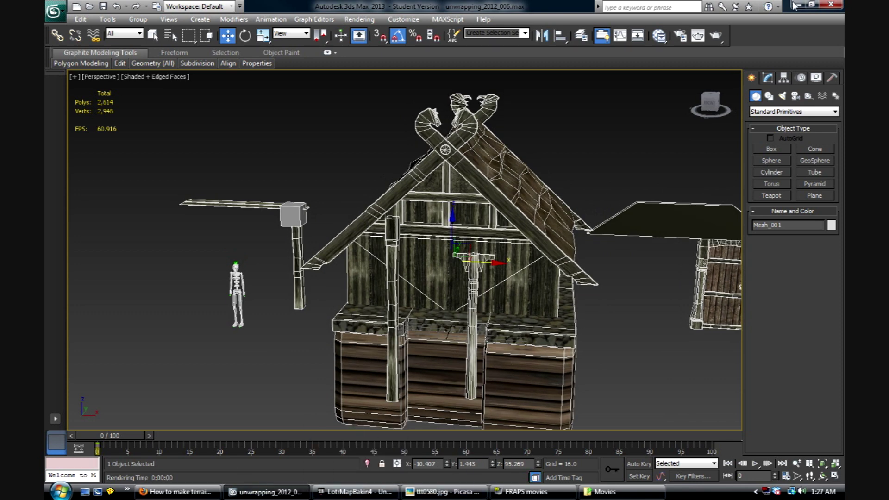
pyautogui.click(825, 4)
pyautogui.click(462, 292)
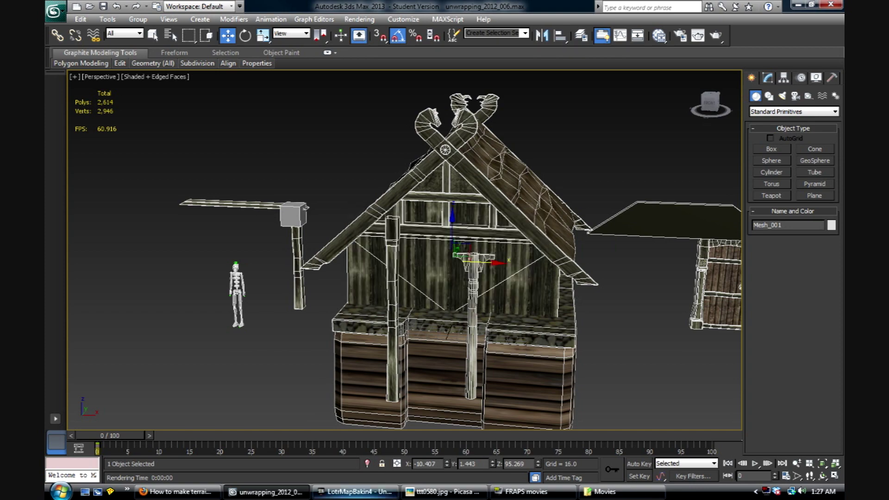
pyautogui.click(371, 492)
pyautogui.moveTo(464, 259); pyautogui.dragTo(446, 250, button='right')
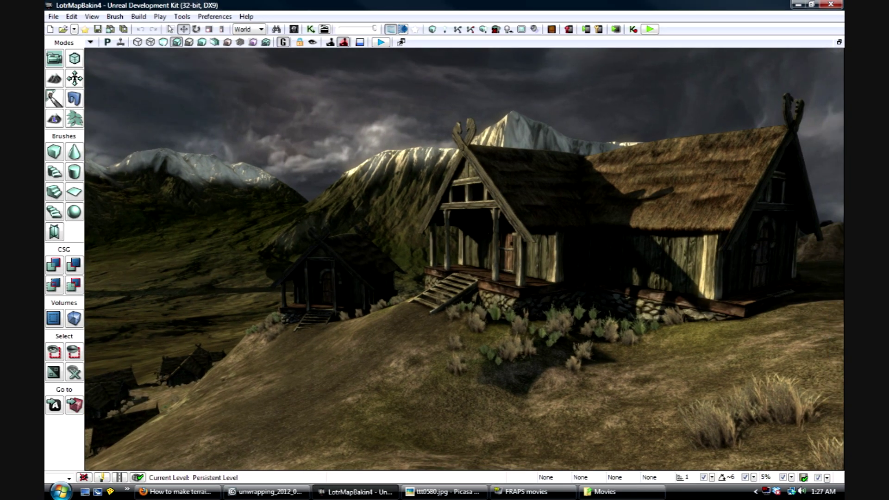
pyautogui.click(464, 259)
pyautogui.moveTo(465, 259); pyautogui.dragTo(532, 276, button='right')
pyautogui.press('Down')
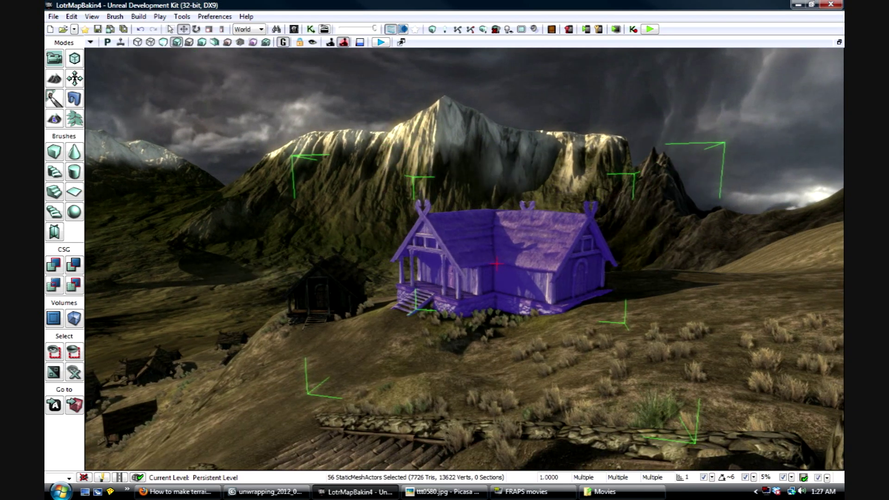
# - Turn off game view and raise the grouped hillside house vertically until its stone foundation stands above the ground
pyautogui.click(283, 42)
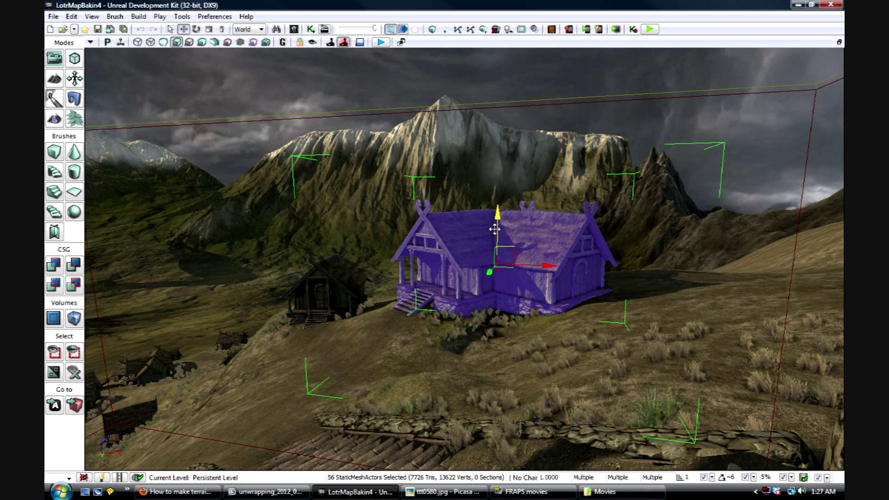
pyautogui.moveTo(494, 228); pyautogui.dragTo(487, 204)
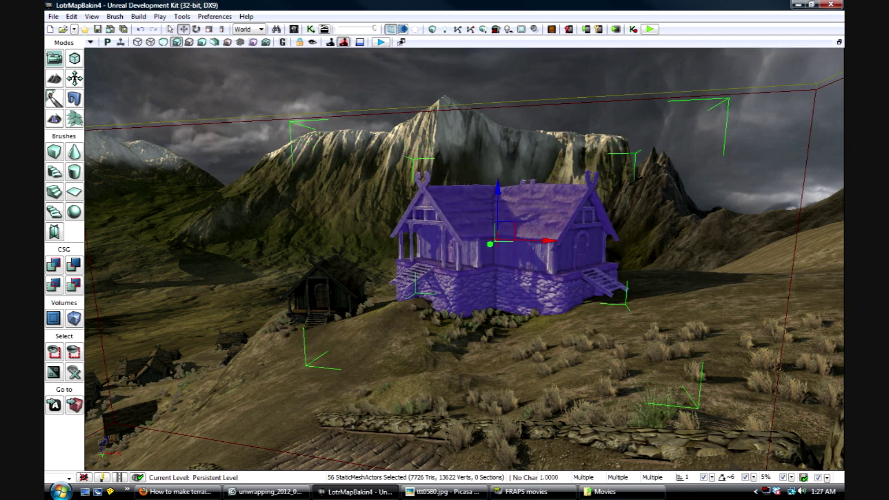
pyautogui.moveTo(487, 203); pyautogui.dragTo(486, 195, button='right')
pyautogui.moveTo(486, 194); pyautogui.dragTo(486, 157)
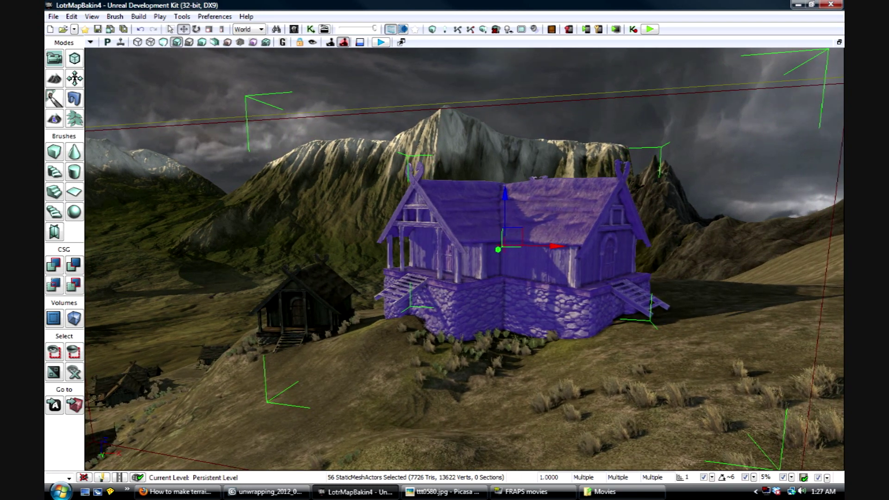
# - Unlock the raised house's group so its individual meshes can be handled separately
pyautogui.rightClick(458, 54)
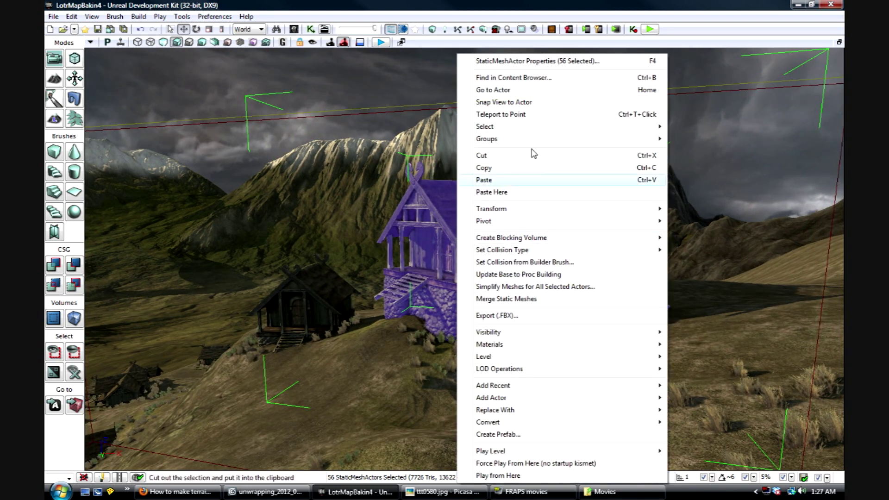
pyautogui.moveTo(542, 141)
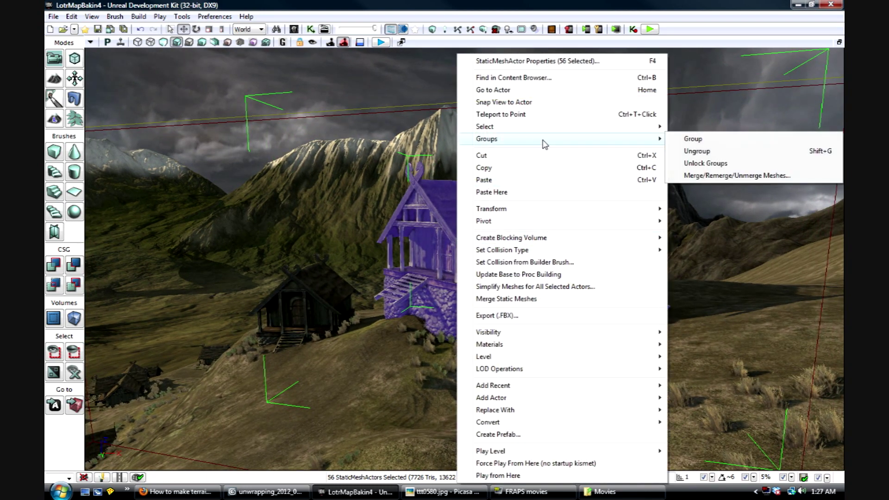
pyautogui.click(730, 164)
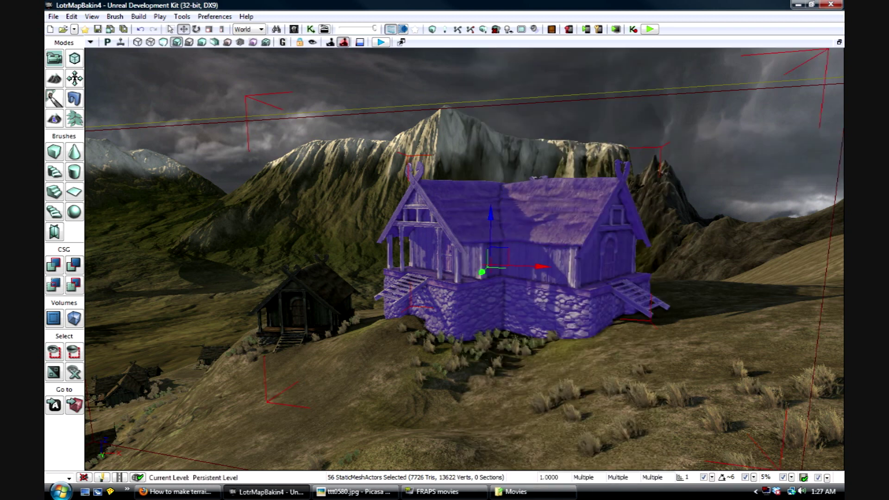
# - Move the porch crossbeam out beside the house and lower the gable's short upright posts
pyautogui.click(416, 279)
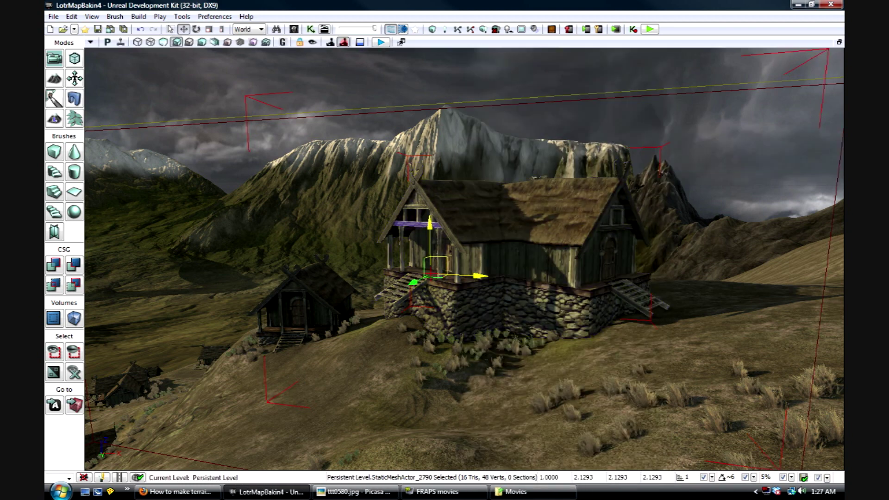
pyautogui.moveTo(385, 303); pyautogui.dragTo(357, 317)
pyautogui.moveTo(357, 318); pyautogui.dragTo(403, 287, button='right')
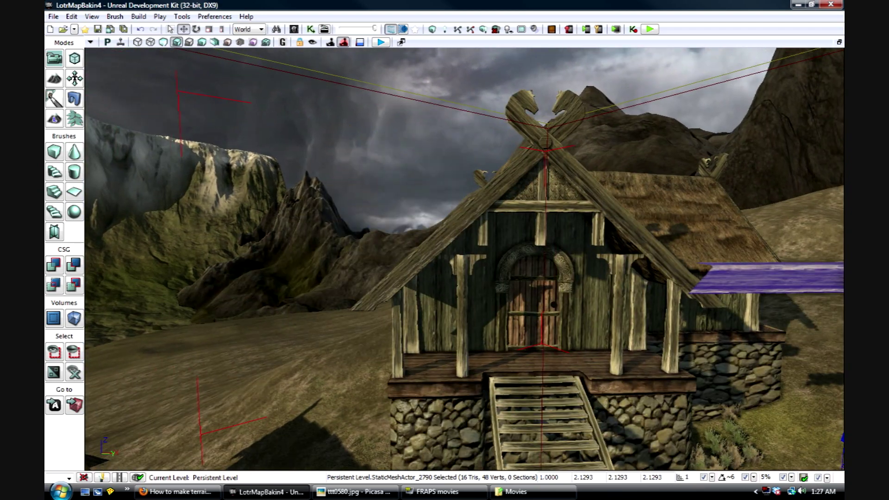
pyautogui.click(541, 229)
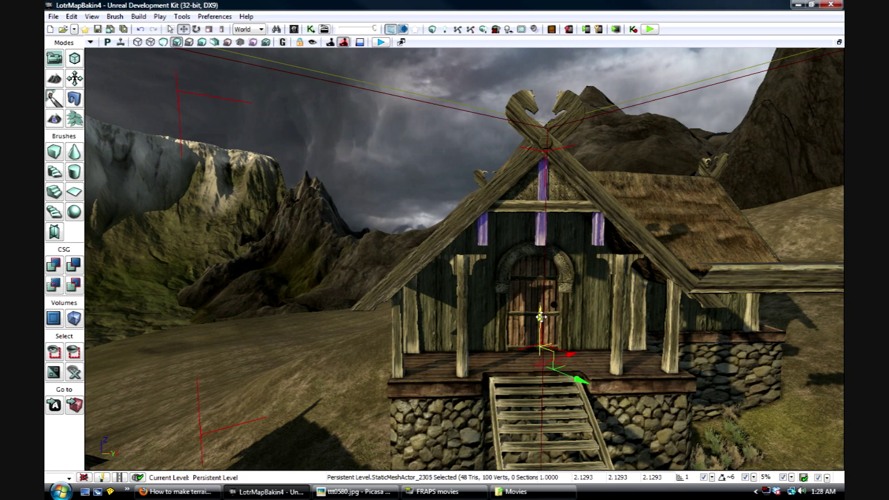
pyautogui.moveTo(541, 317); pyautogui.dragTo(537, 463)
# - Move the arched door out beside the house and select a piece at the front stairs
pyautogui.moveTo(500, 311); pyautogui.dragTo(551, 325, button='right')
pyautogui.click(501, 311)
pyautogui.moveTo(501, 311); pyautogui.dragTo(280, 326)
pyautogui.click(501, 368)
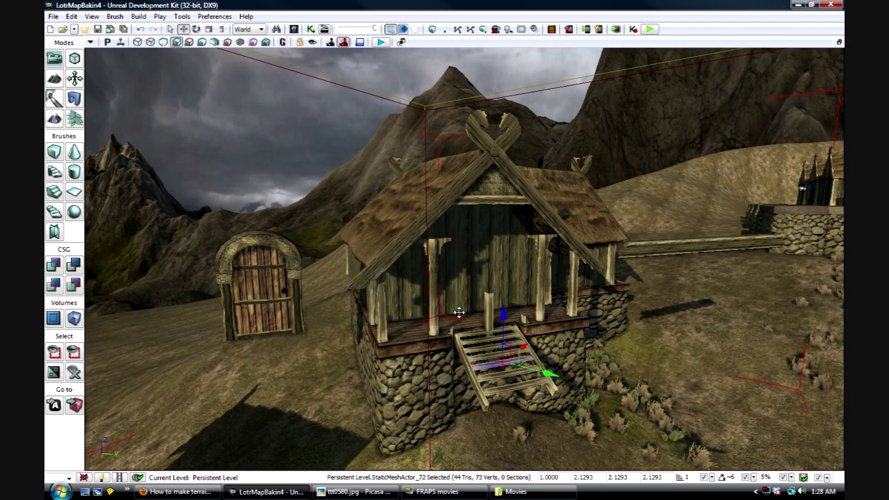
# - Pull the thatched roof section of the side wing horizontally away from the house
pyautogui.moveTo(459, 313); pyautogui.dragTo(322, 311, button='right')
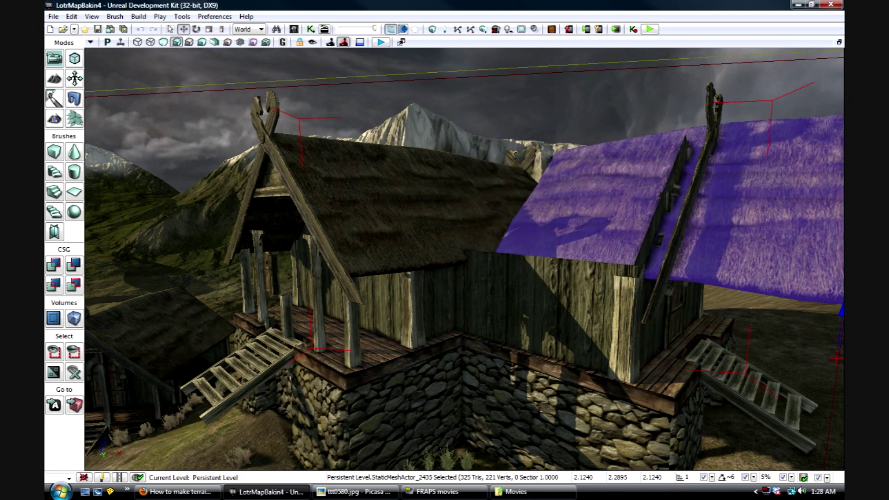
pyautogui.moveTo(321, 311); pyautogui.dragTo(594, 202, button='right')
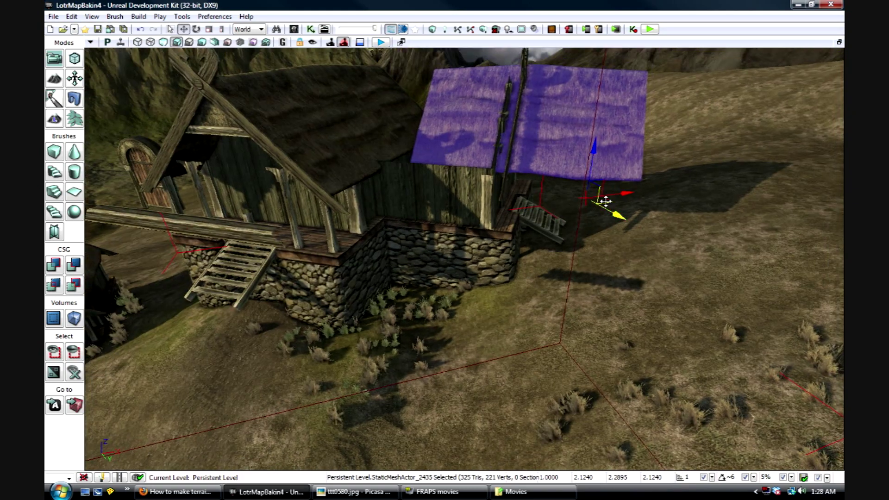
pyautogui.moveTo(606, 201); pyautogui.dragTo(755, 226)
pyautogui.moveTo(756, 226); pyautogui.dragTo(648, 216, button='right')
# - Select the porch frame pieces of a smaller house and examine how the house fronts are composed
pyautogui.click(533, 246)
pyautogui.moveTo(533, 245); pyautogui.dragTo(572, 119, button='right')
pyautogui.click(532, 130)
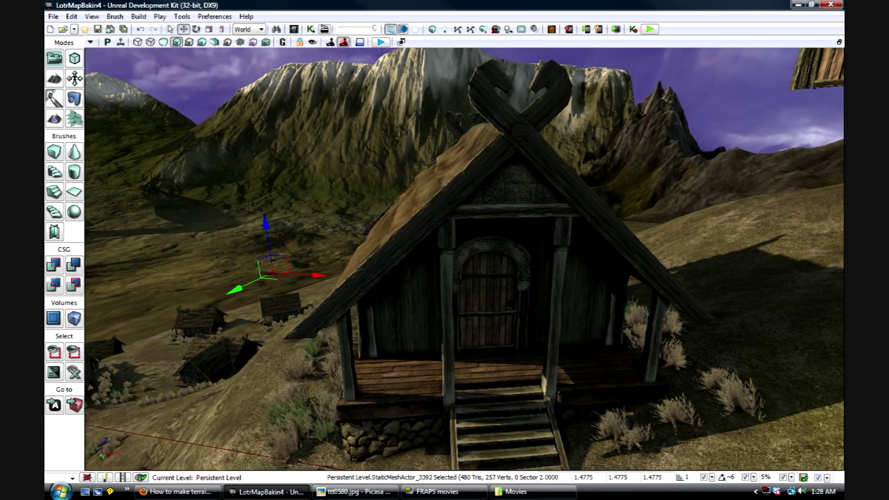
pyautogui.click(514, 259)
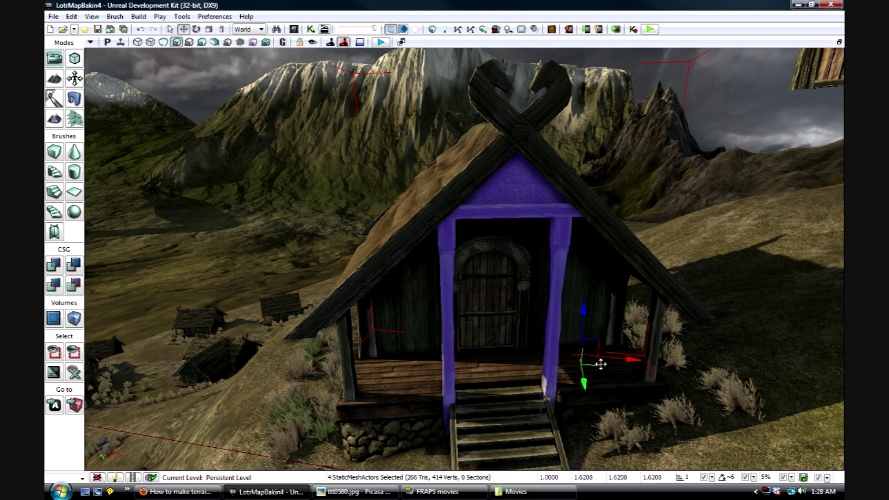
pyautogui.moveTo(464, 259); pyautogui.dragTo(444, 218, button='right')
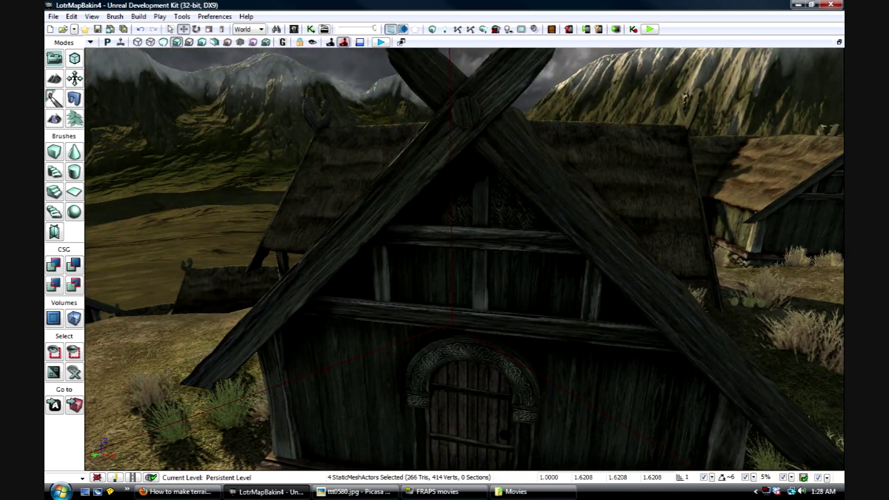
# - Select another large grouped house and examine the pieces that make up its front
pyautogui.click(463, 264)
pyautogui.moveTo(463, 264); pyautogui.dragTo(653, 213, button='right')
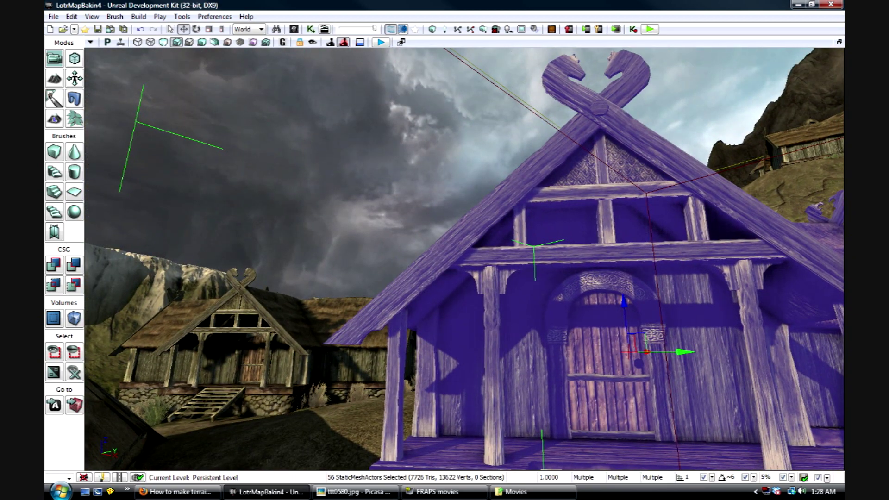
pyautogui.click(325, 185)
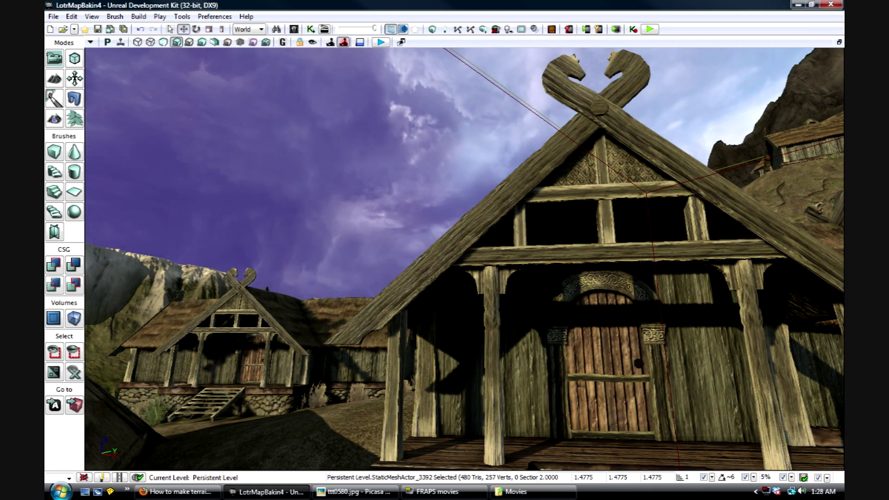
# - Select the cross-shaped thatched house among the village buildings and unlock its group
pyautogui.moveTo(445, 250); pyautogui.dragTo(370, 389, button='right')
pyautogui.click(510, 250)
pyautogui.rightClick(512, 252)
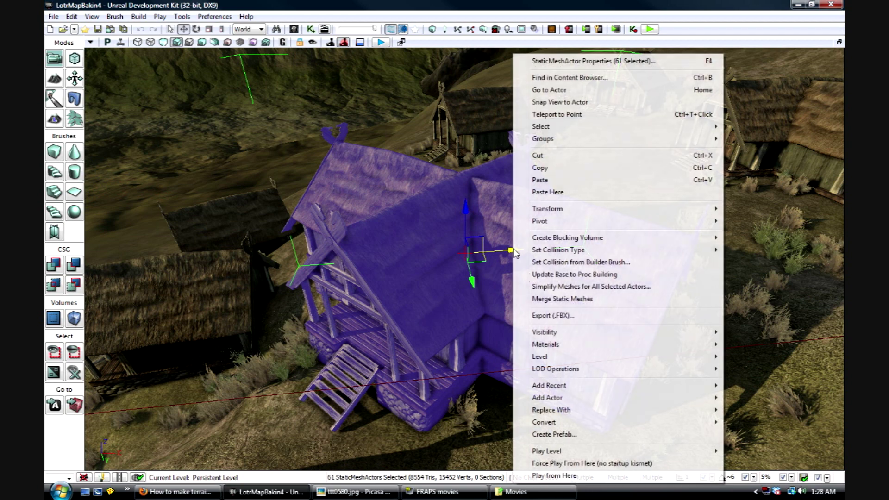
pyautogui.moveTo(591, 140)
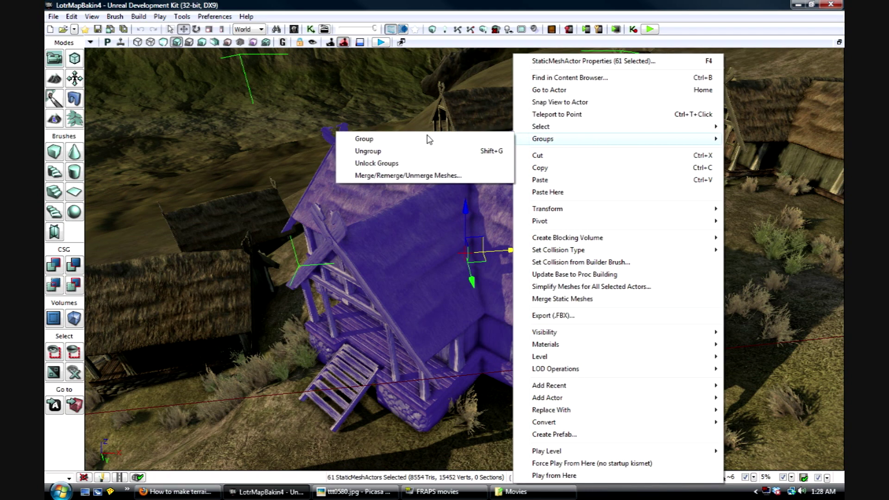
pyautogui.click(377, 164)
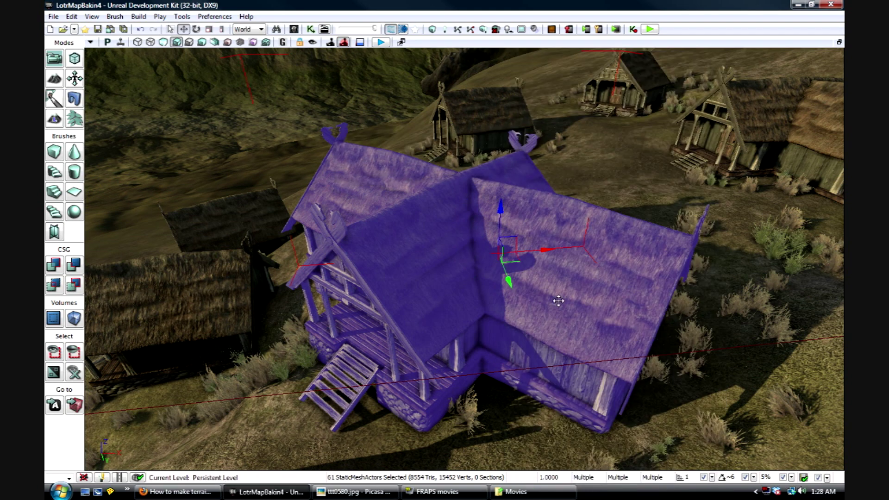
# - Lift the rear and middle thatched roof sections off the unlocked house to expose its interior
pyautogui.click(579, 278)
pyautogui.keyDown('ctrl'); pyautogui.click(363, 178); pyautogui.keyUp('ctrl')
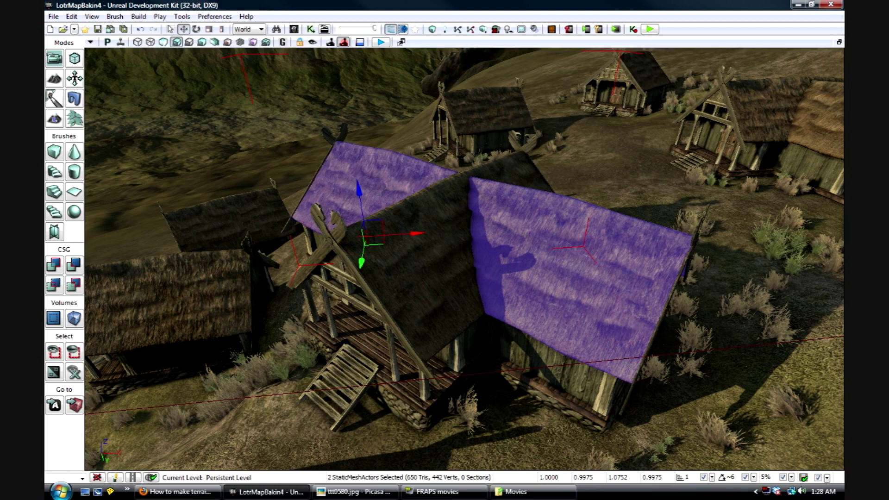
pyautogui.moveTo(383, 302); pyautogui.dragTo(399, 162)
pyautogui.click(565, 222)
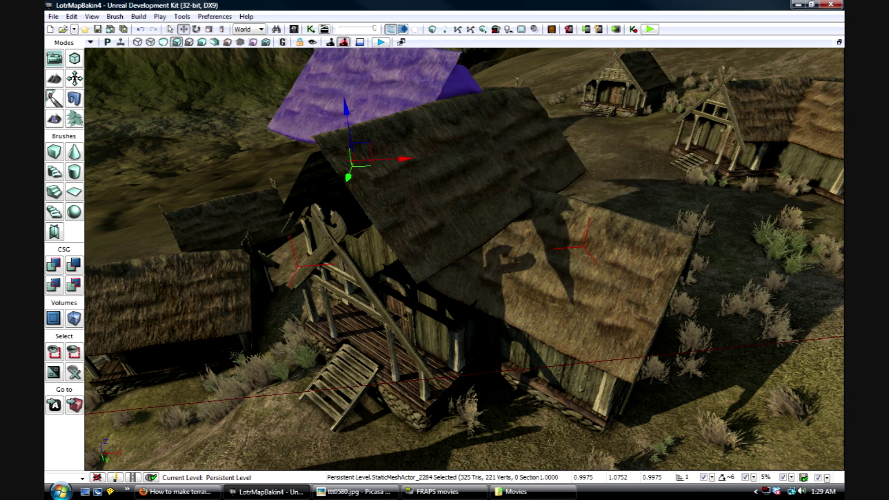
pyautogui.moveTo(465, 258); pyautogui.dragTo(578, 232, button='right')
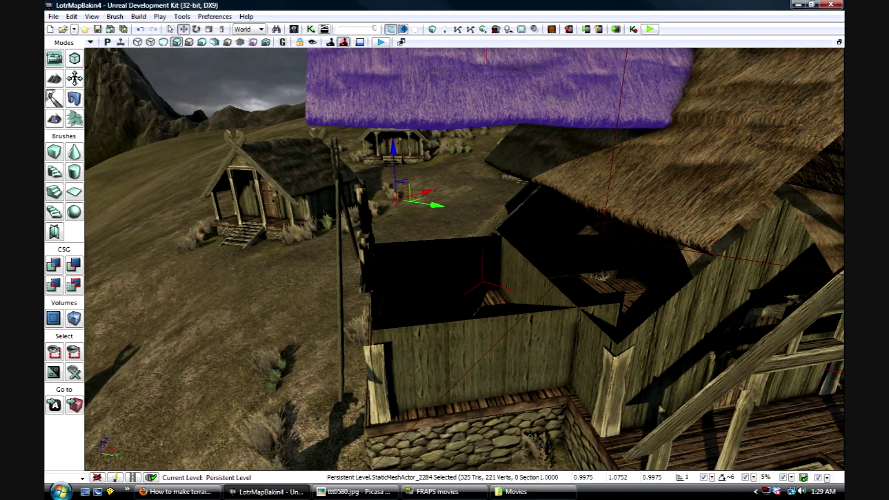
# - Survey the village from several viewpoints to compare the houses assembled from the same modular pieces
pyautogui.moveTo(465, 258); pyautogui.dragTo(498, 338, button='right')
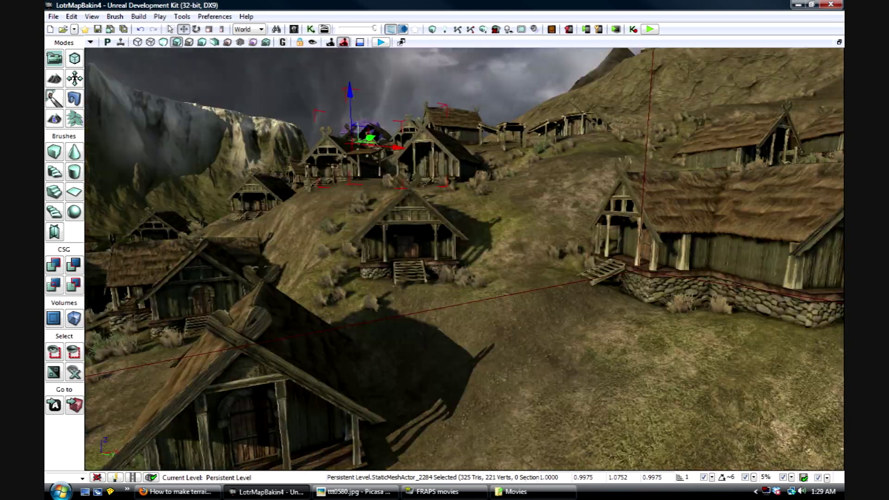
pyautogui.moveTo(464, 259); pyautogui.dragTo(574, 218, button='right')
pyautogui.moveTo(389, 259); pyautogui.dragTo(426, 260, button='right')
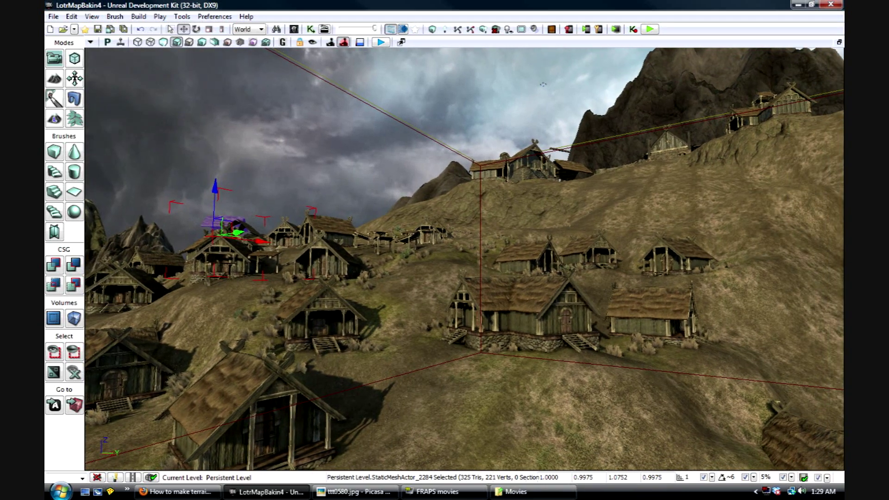